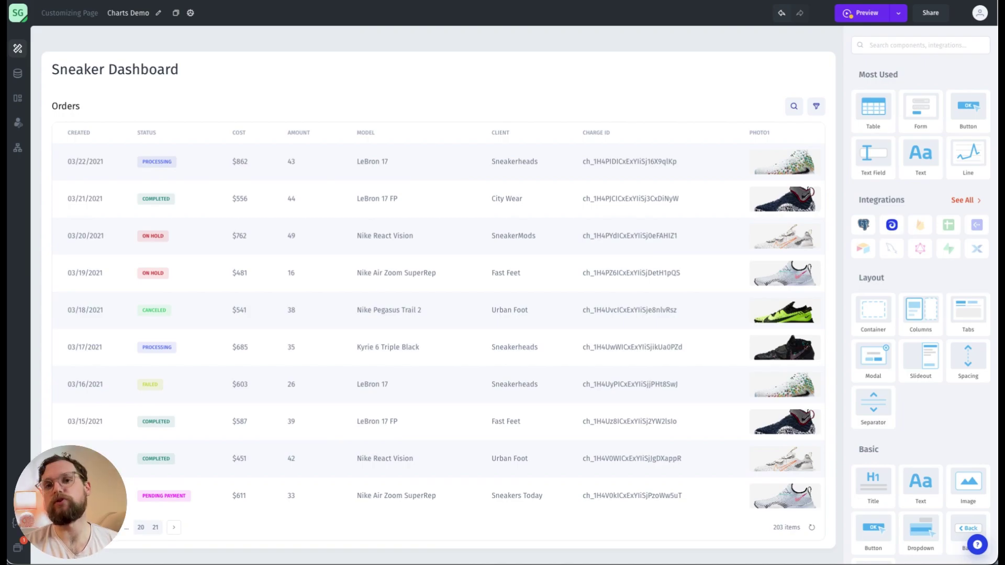
Open the New_orders collection under Jet Tables and scroll right to its COST column
click(18, 73)
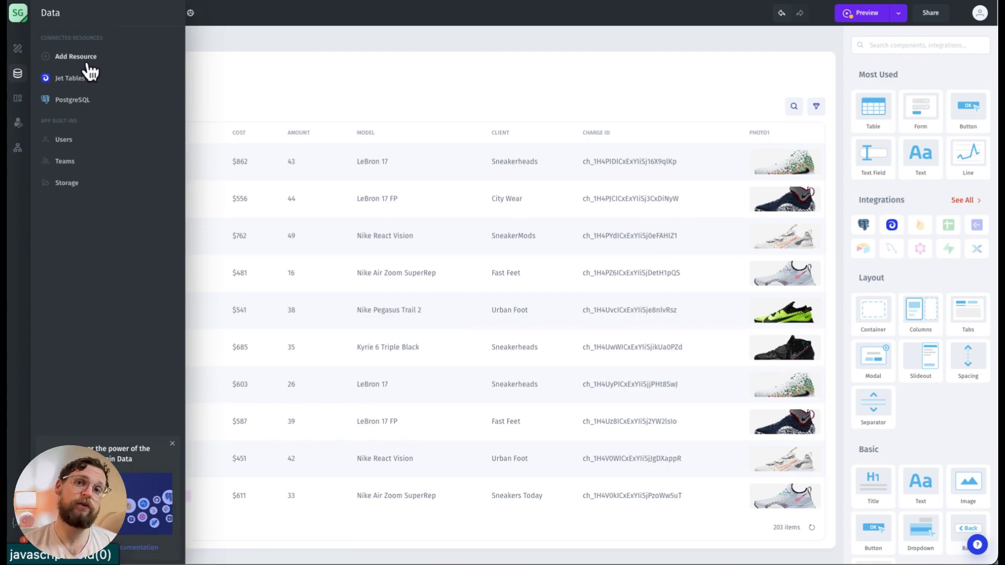
click(82, 79)
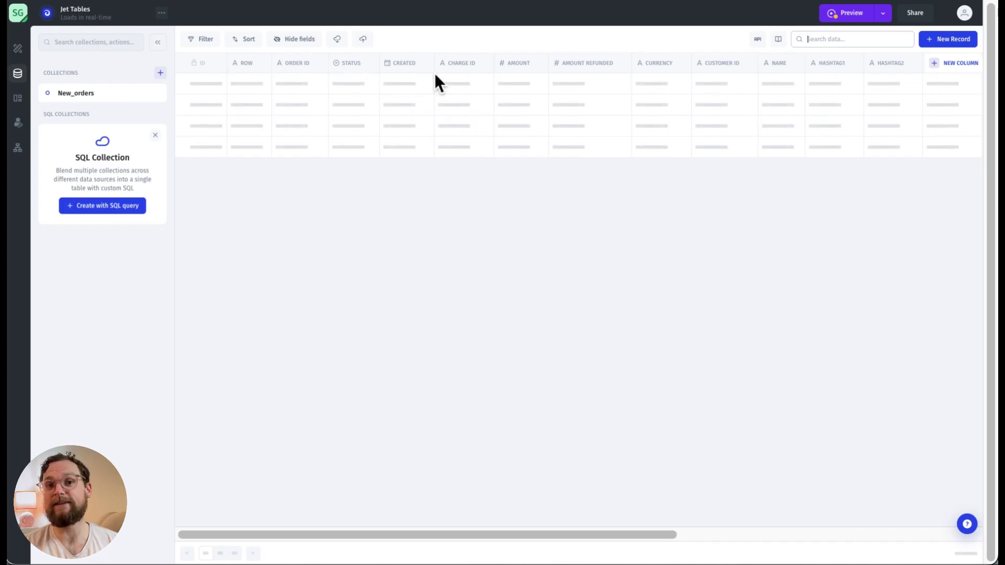
scroll(727, 238, right, 5)
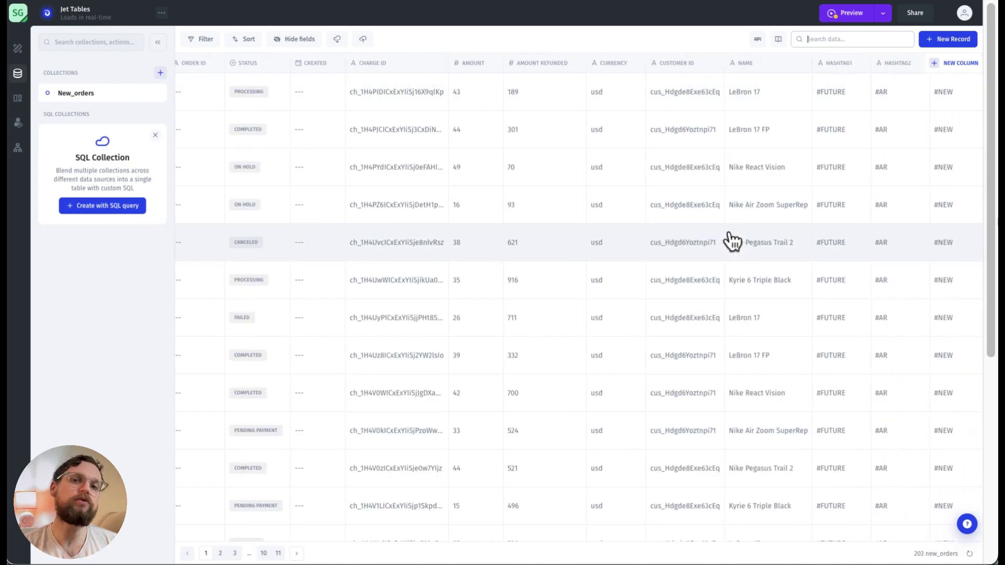
scroll(730, 242, right, 3)
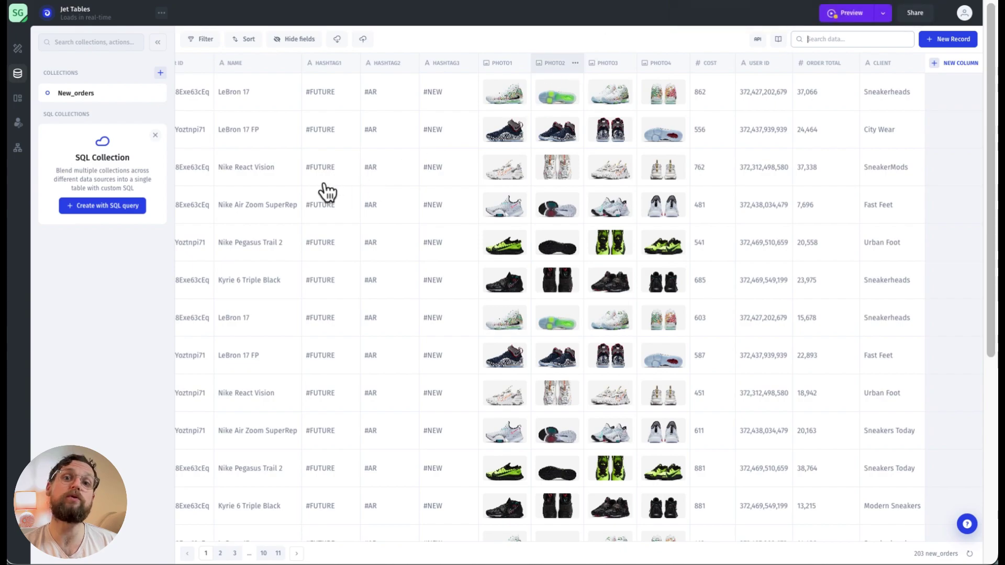
mouse_move(723, 72)
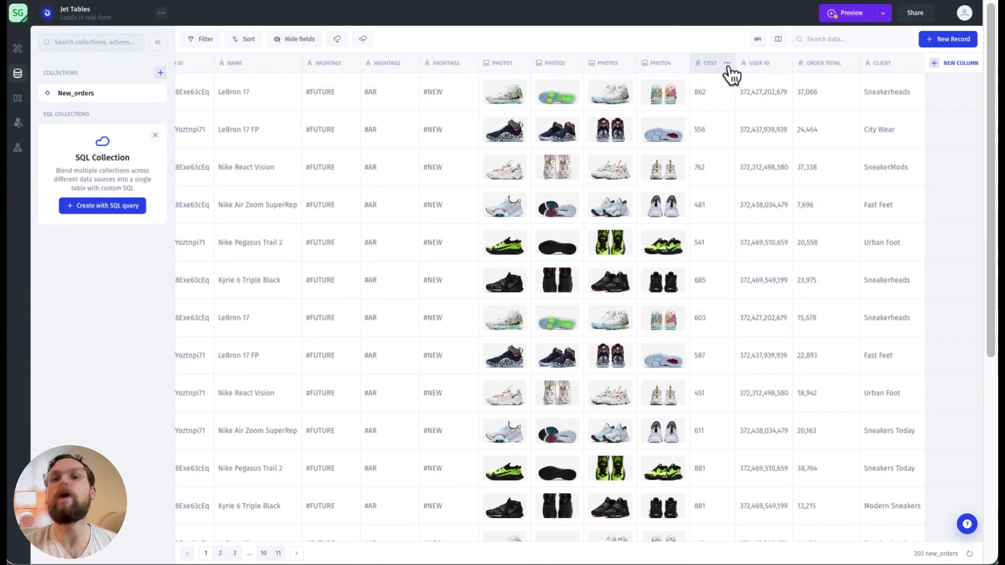
Edit the cost field, leave its type as Number, and save it
click(727, 64)
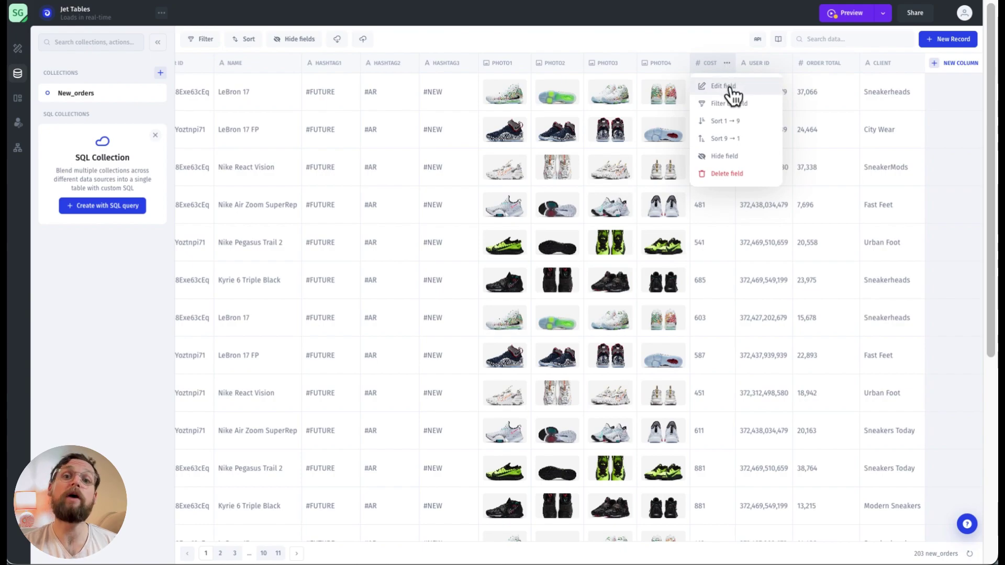
click(724, 86)
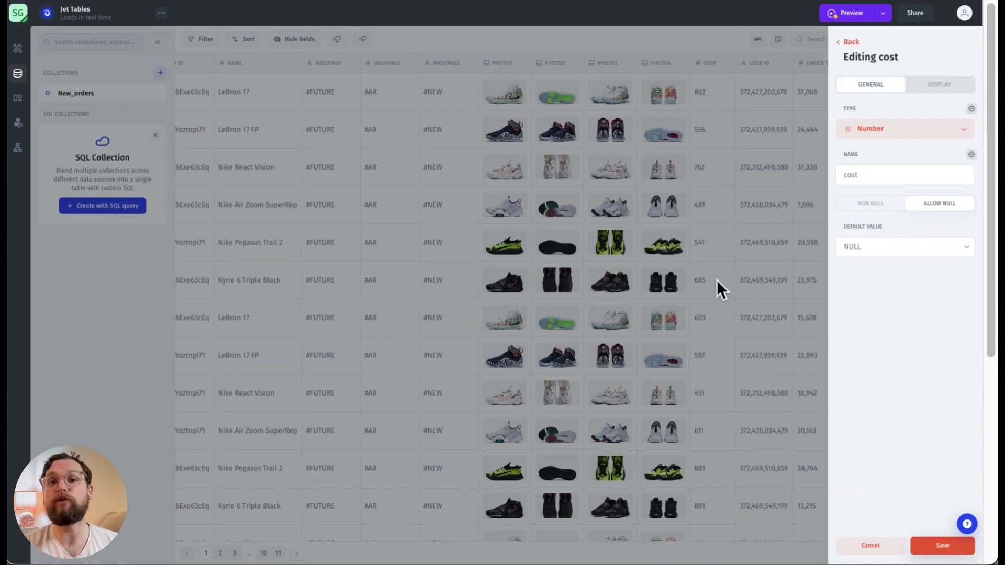
click(911, 146)
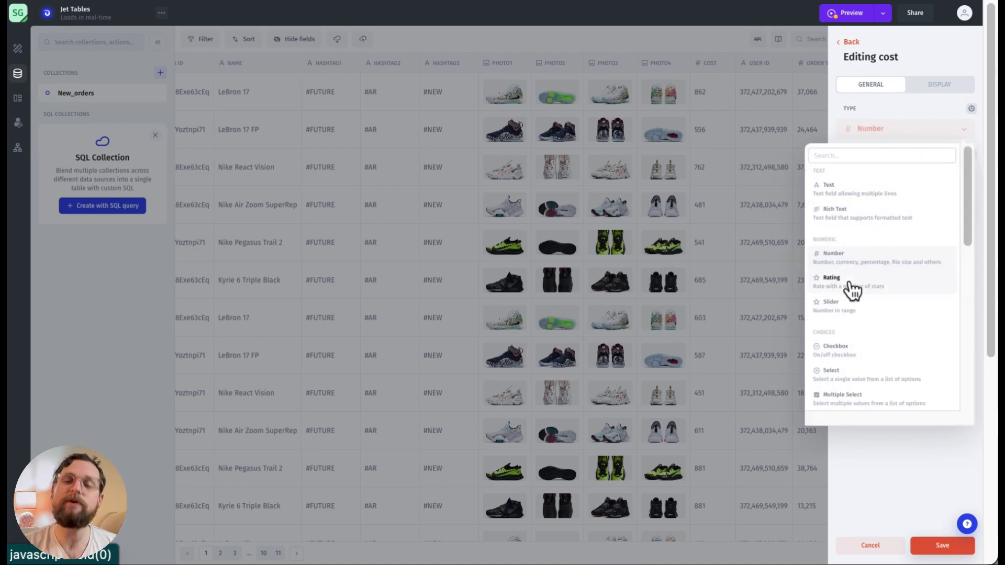
click(875, 263)
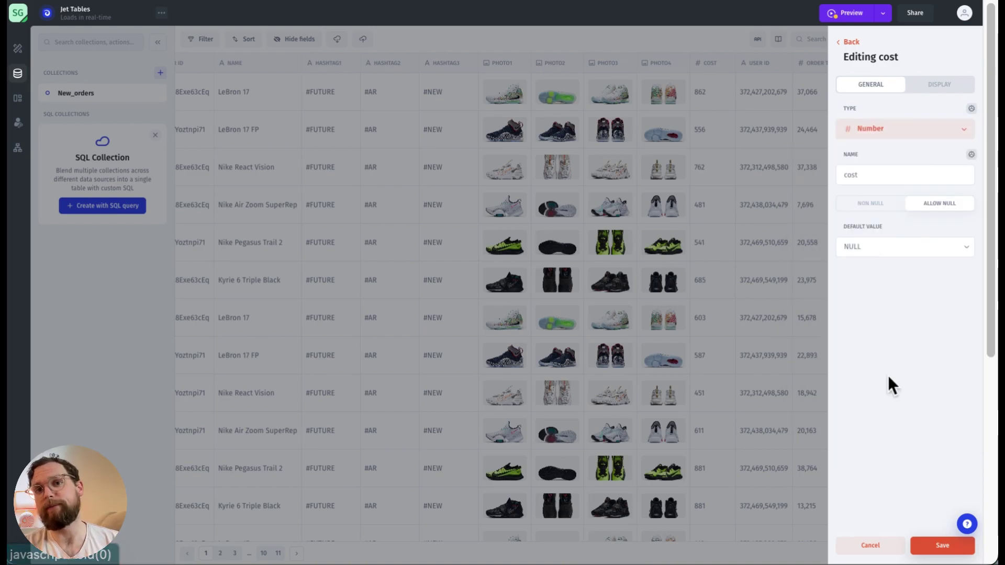
click(934, 547)
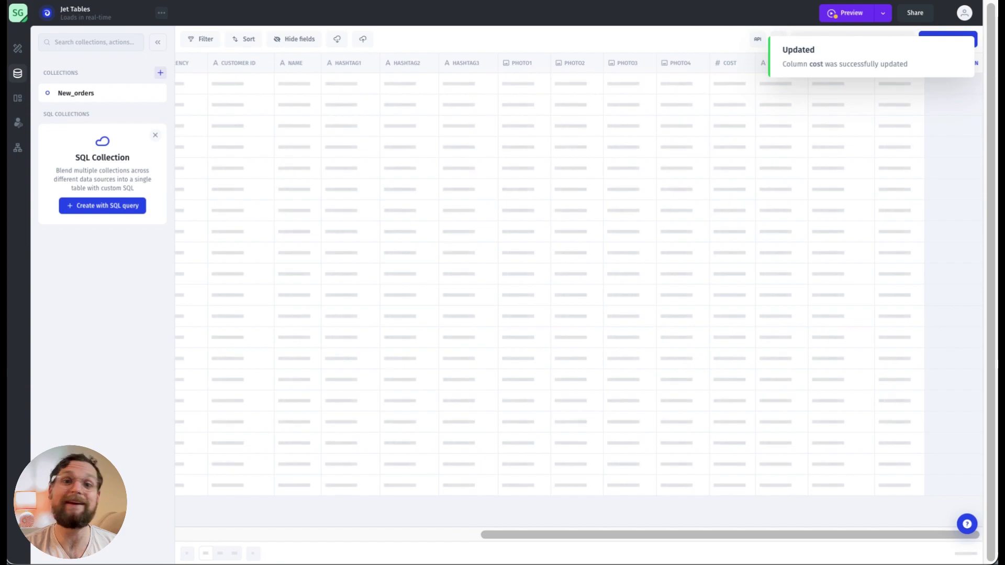
On the Charts Demo page, place a Line chart above the Orders table
click(23, 51)
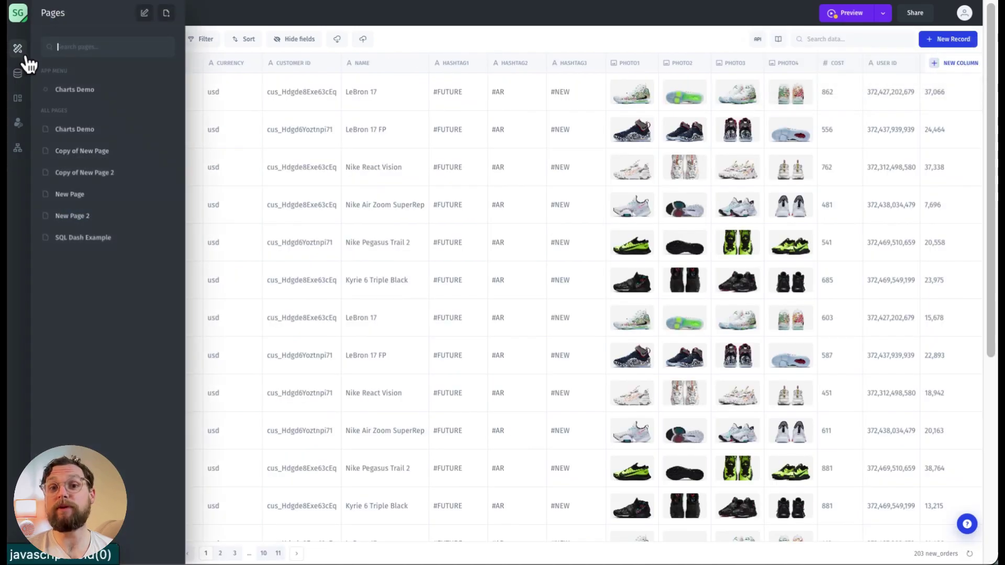
click(67, 92)
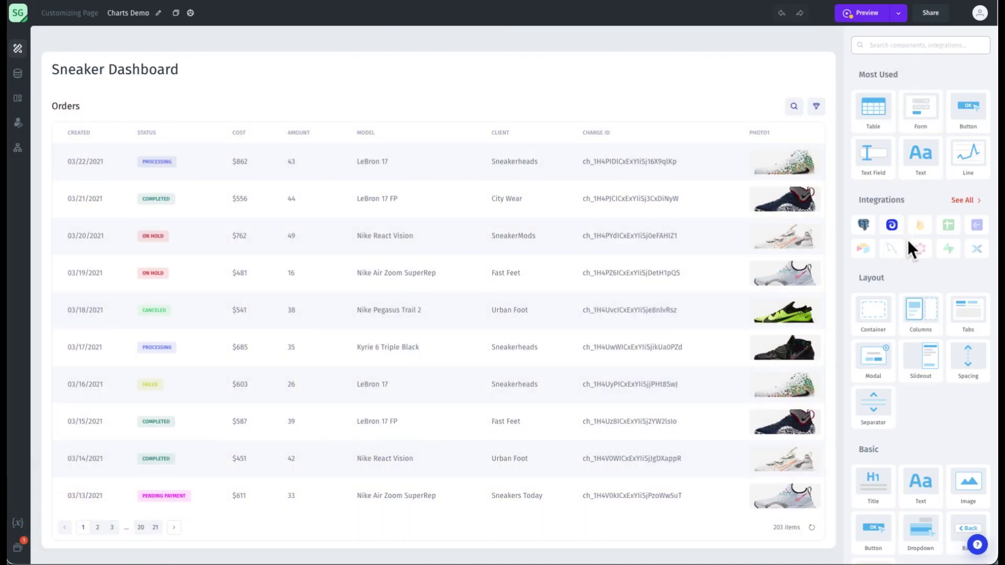
scroll(921, 231, down, 7)
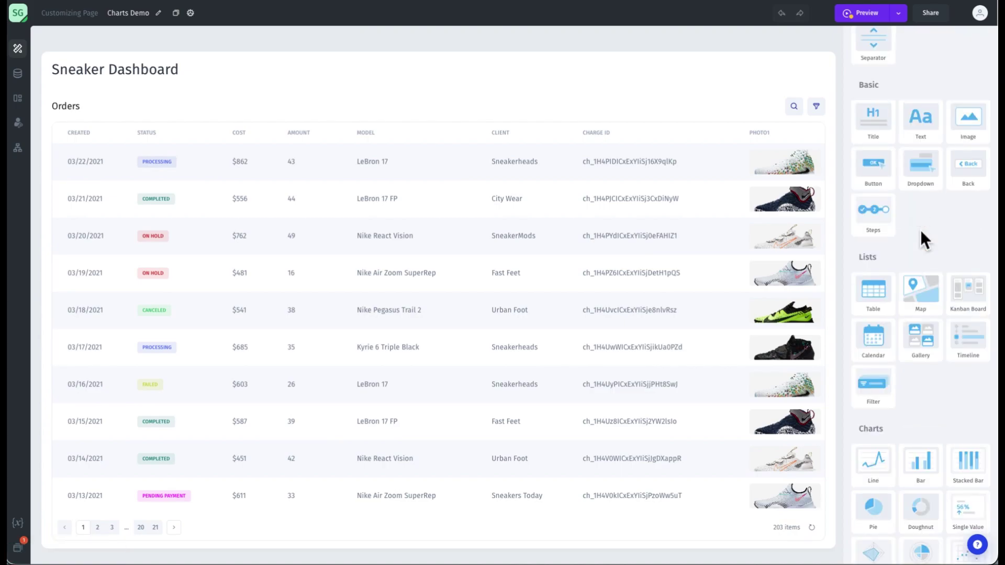
scroll(935, 218, down, 4)
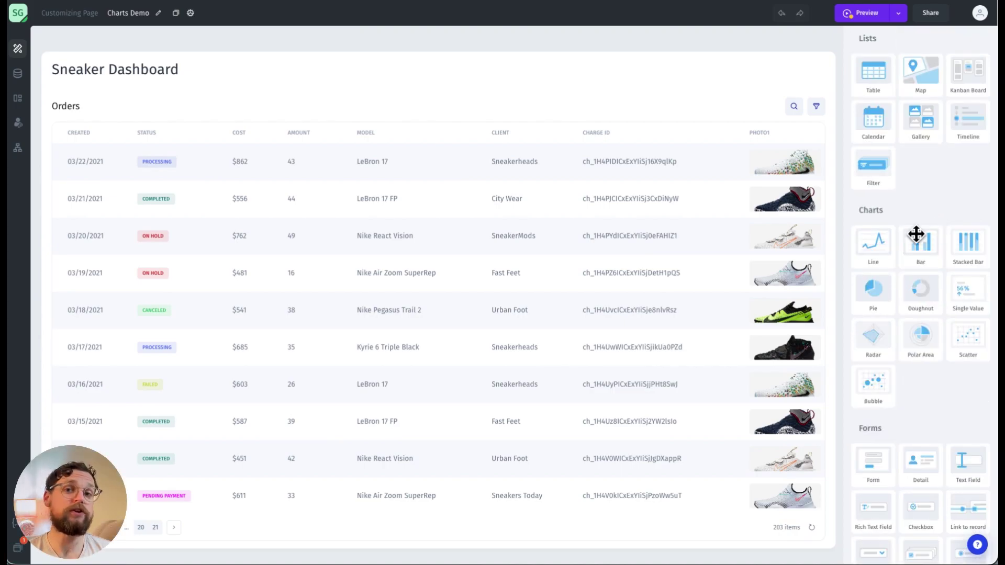
drag(879, 255, 432, 126)
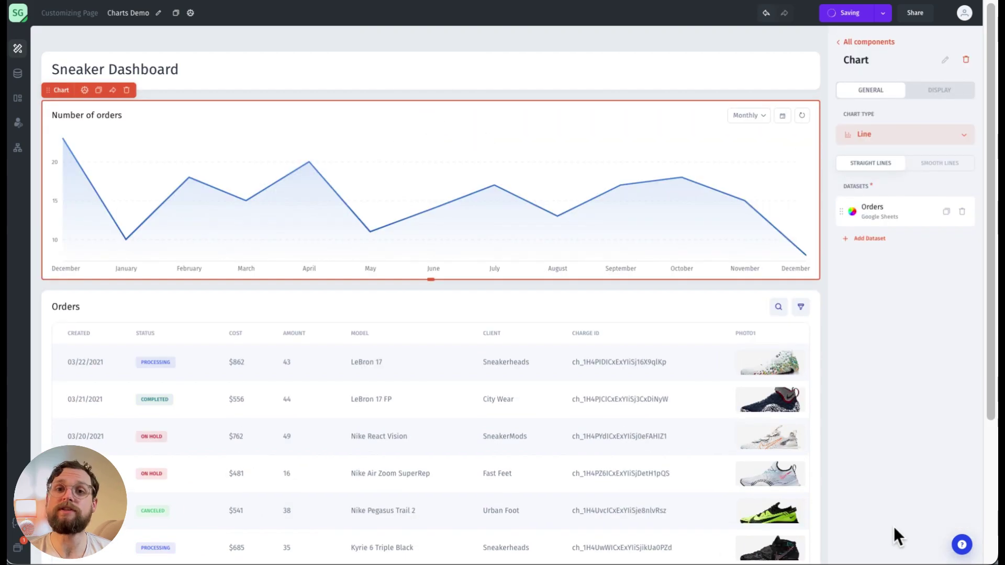
Point the chart's Orders dataset at the Jet Tables New_orders collection
click(893, 224)
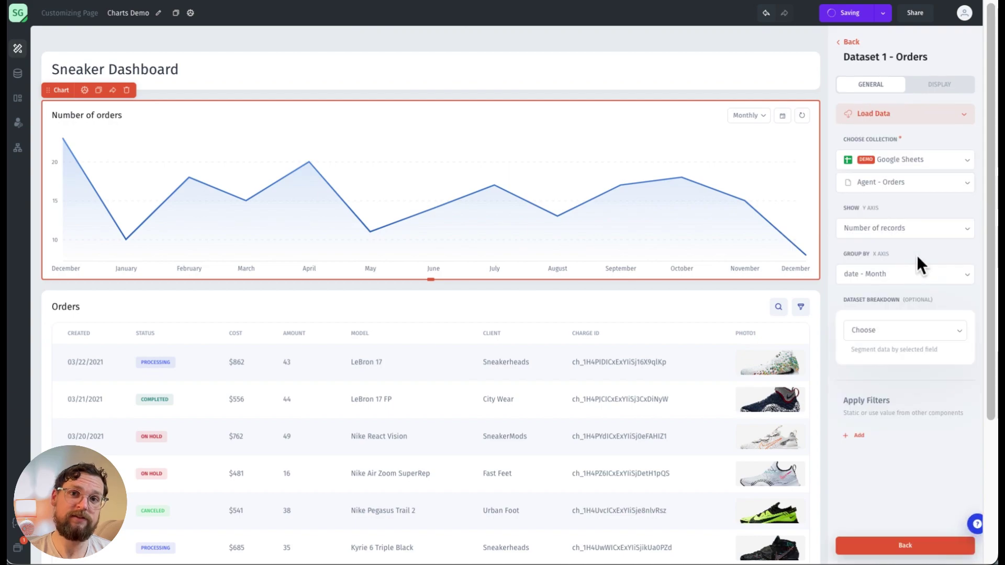
click(921, 161)
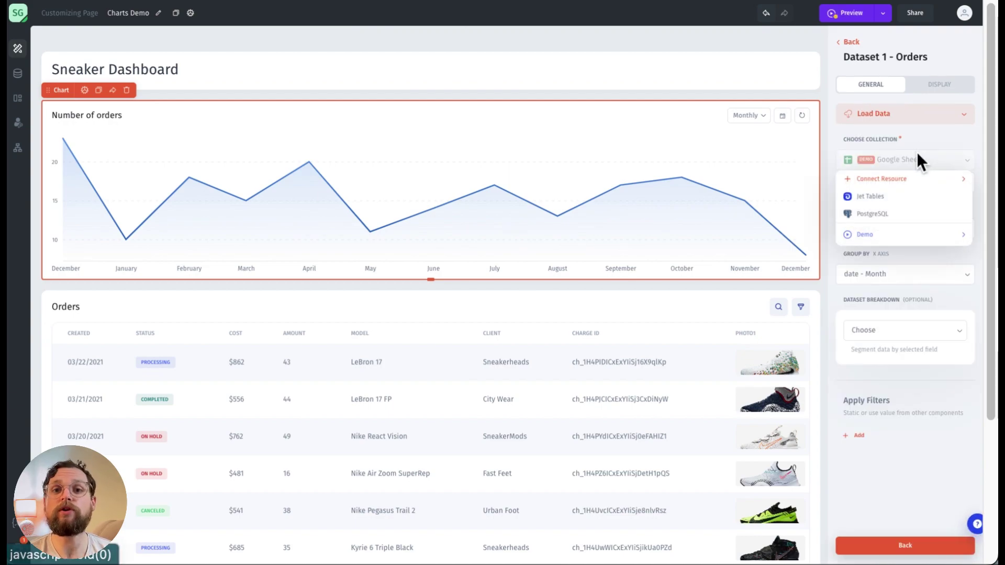
click(899, 198)
click(875, 184)
click(878, 201)
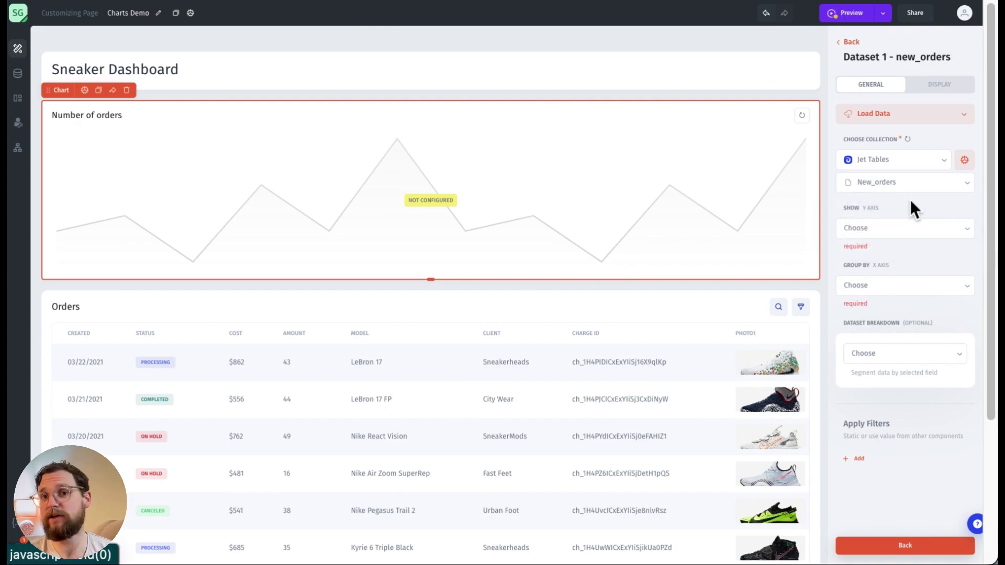
Plot the Sum of order_total on the Y axis, grouped by created date by week
click(894, 233)
mouse_move(887, 293)
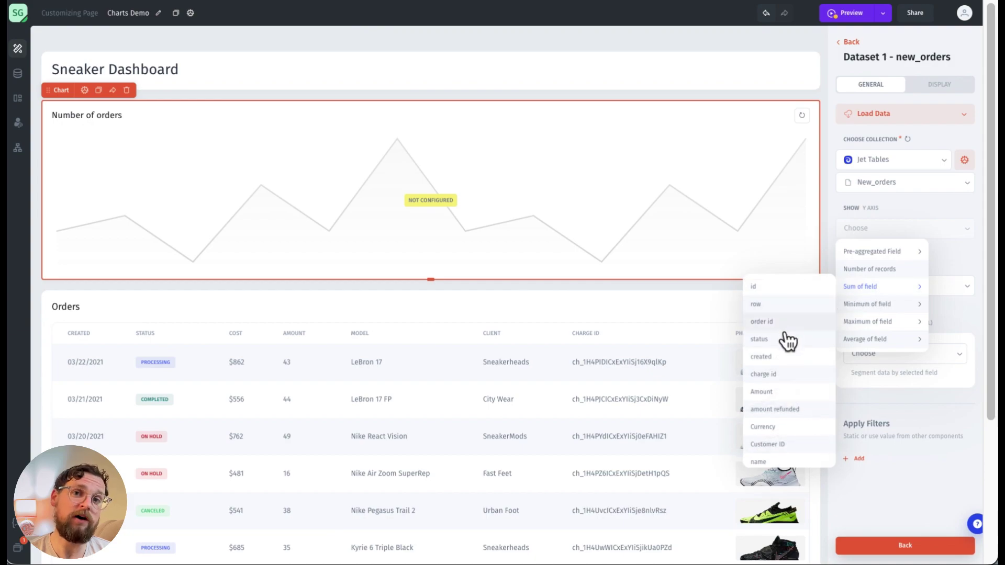
scroll(787, 343, down, 5)
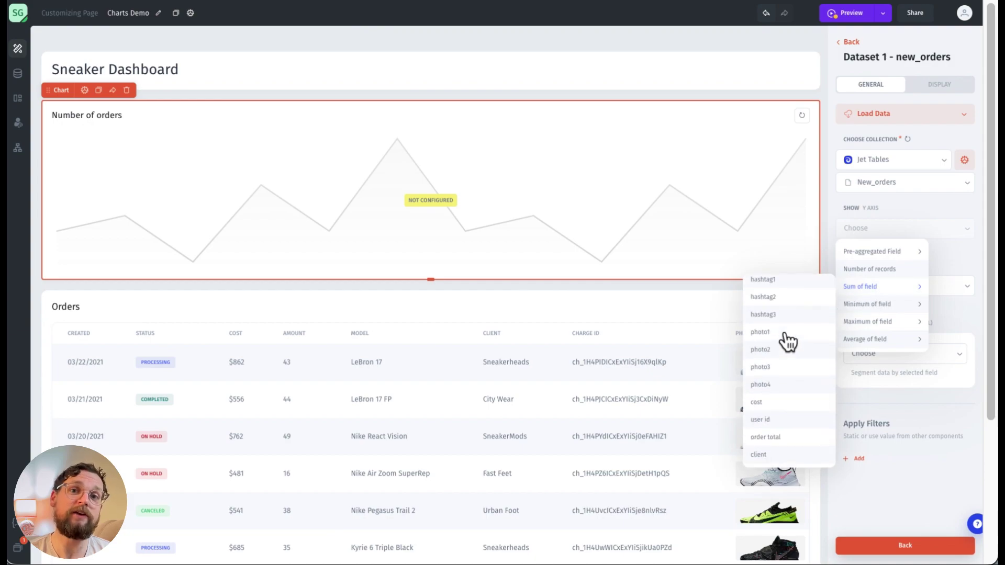
click(793, 438)
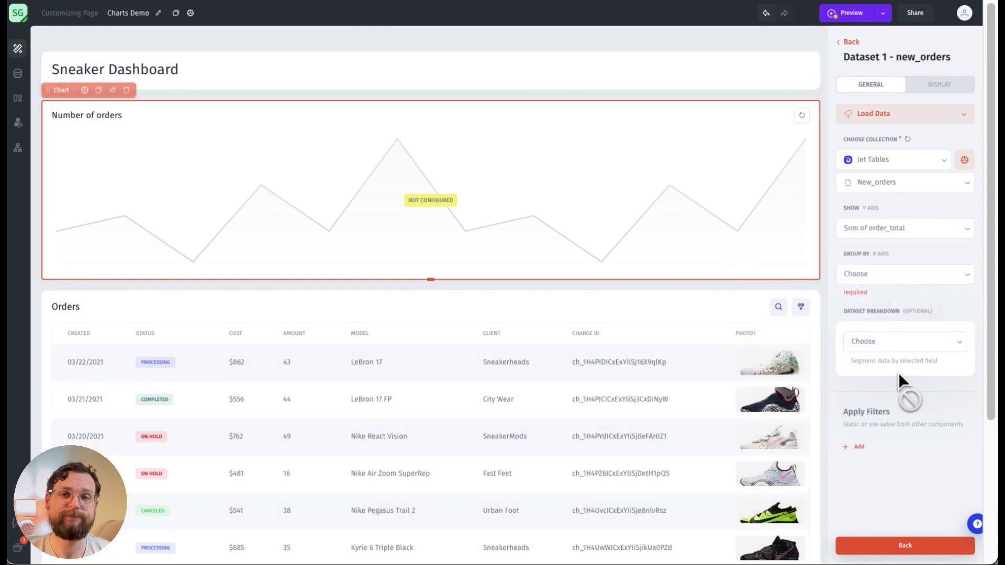
click(935, 272)
mouse_move(880, 373)
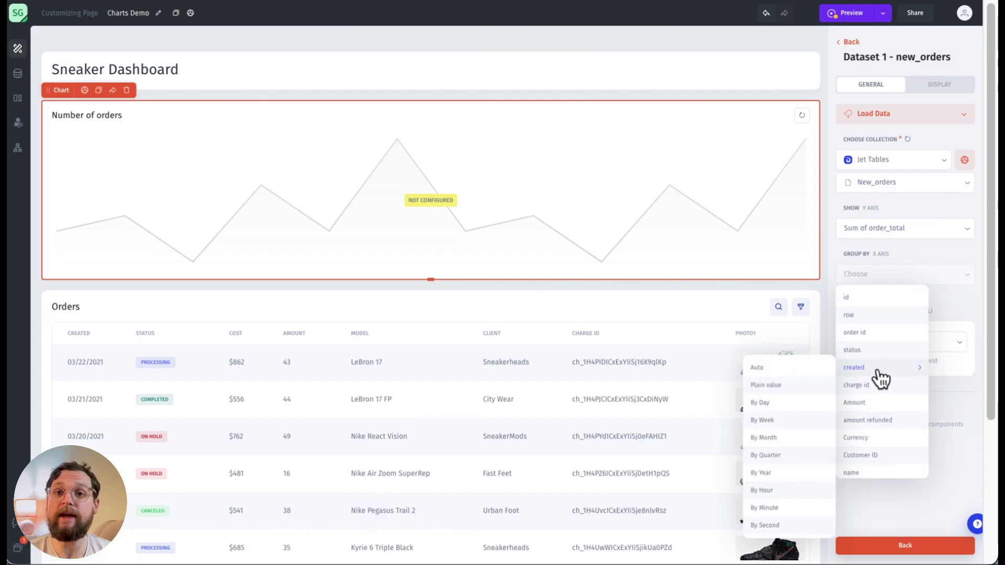
click(801, 422)
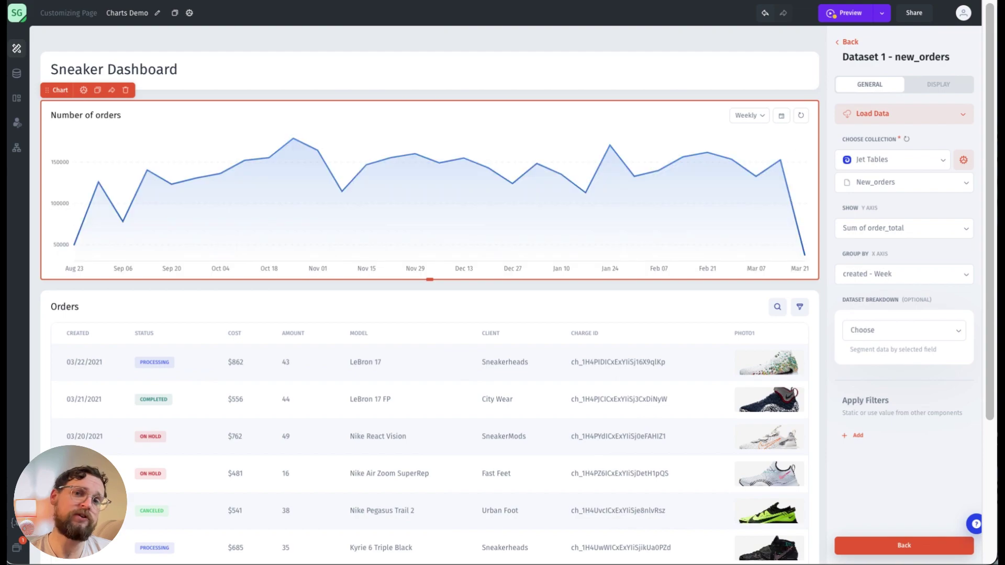
Keep the line chart's time interval at weekly and review its display settings
click(853, 47)
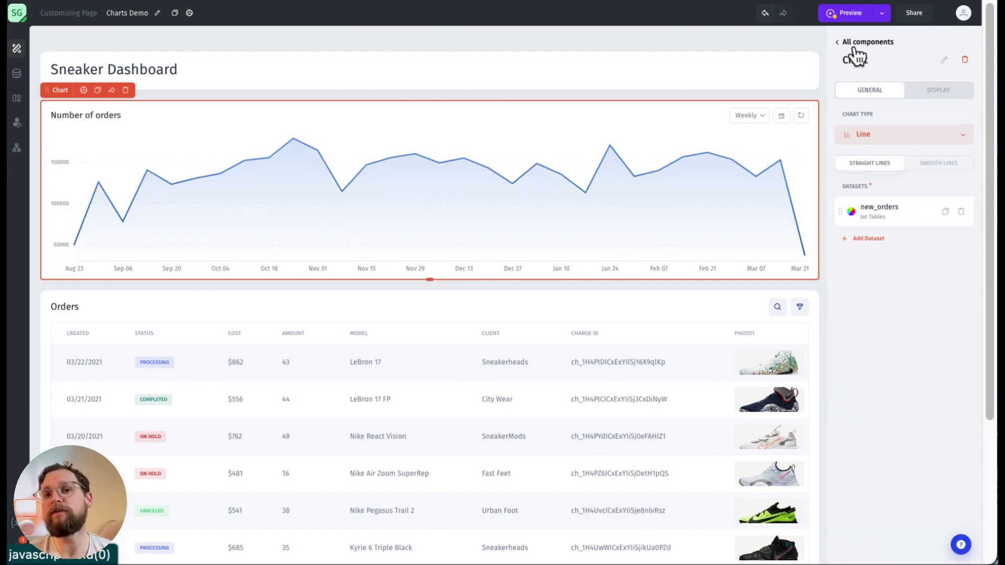
click(746, 120)
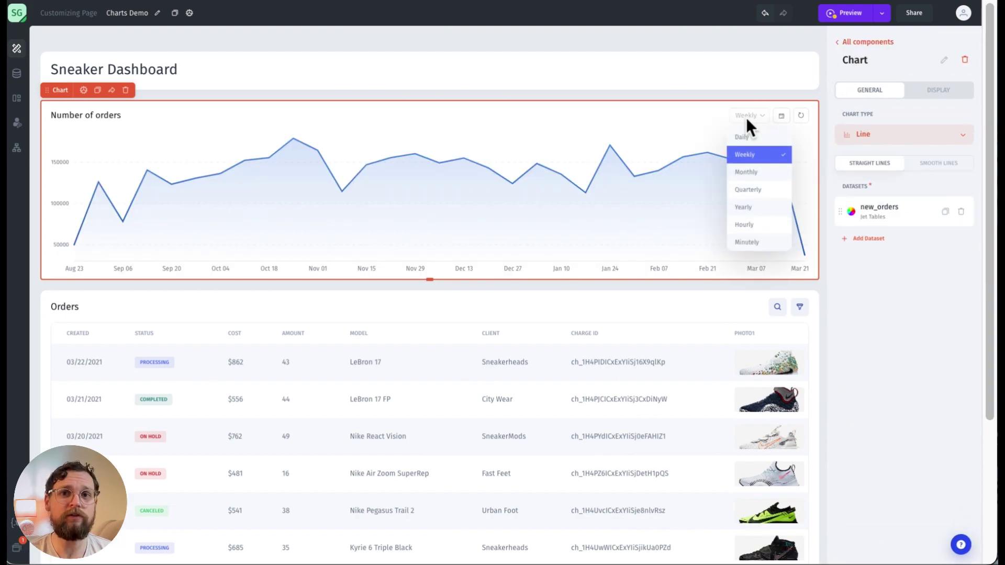
click(929, 116)
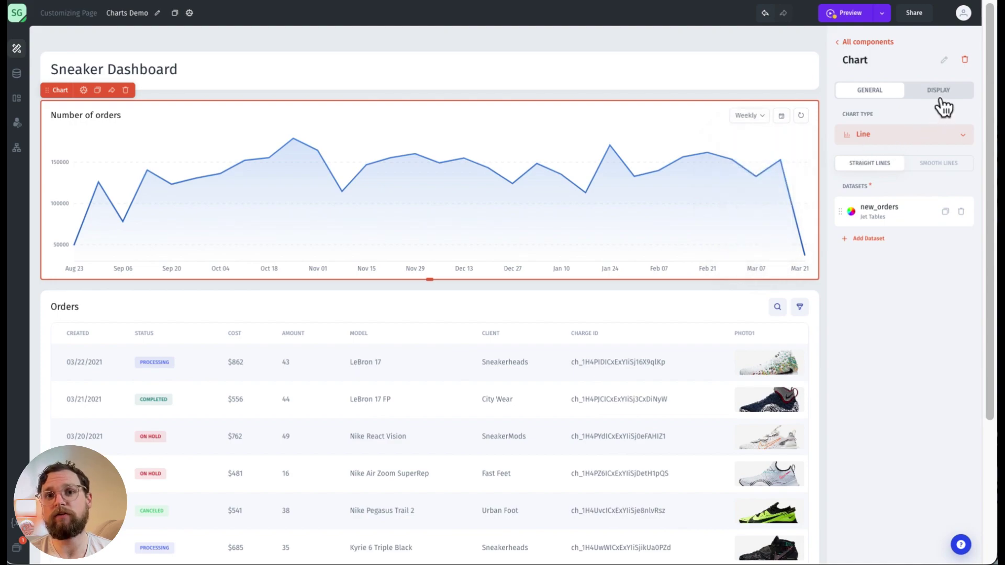
click(939, 97)
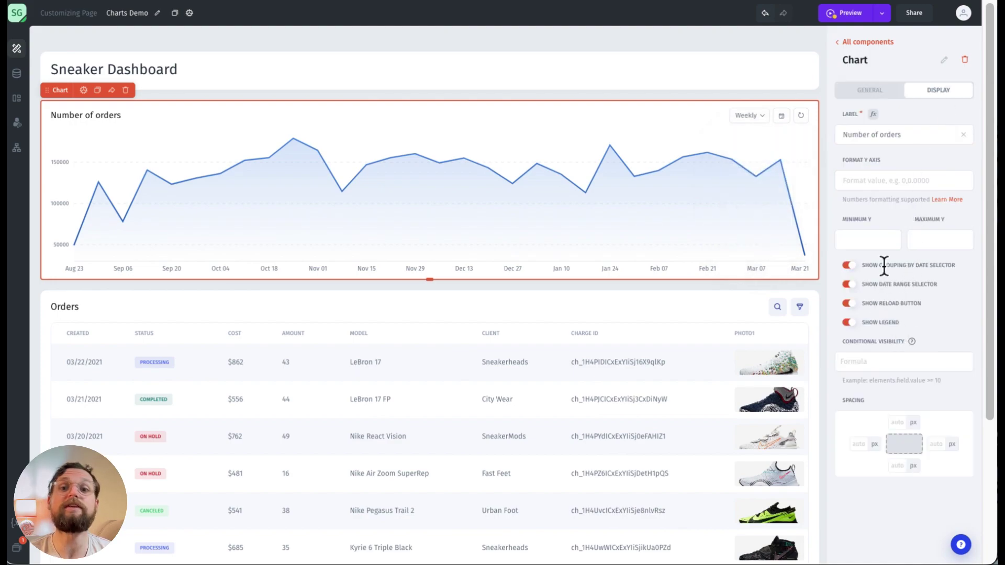
Reselect the line chart and start adding a filter to its new_orders dataset
click(867, 42)
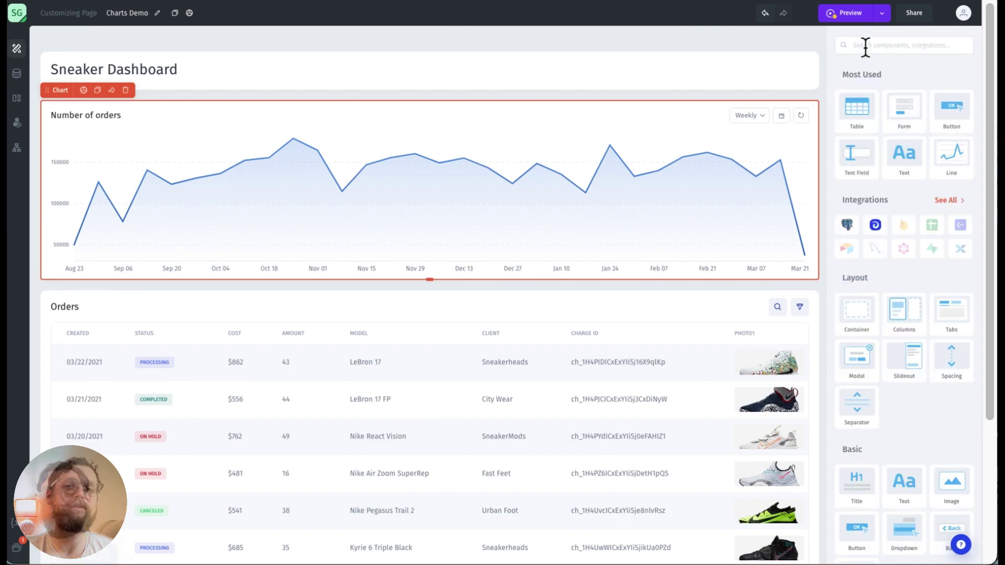
click(785, 215)
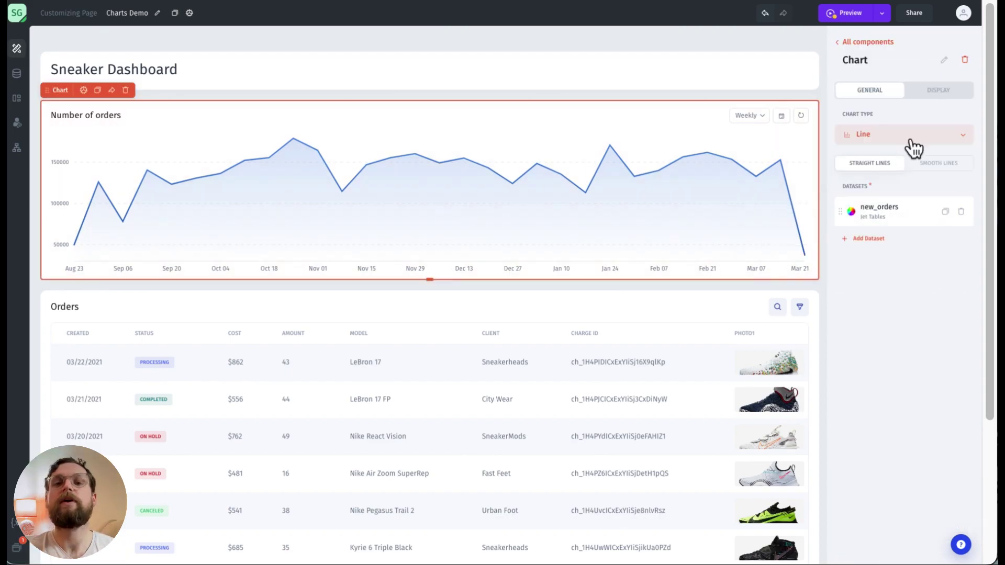
click(907, 208)
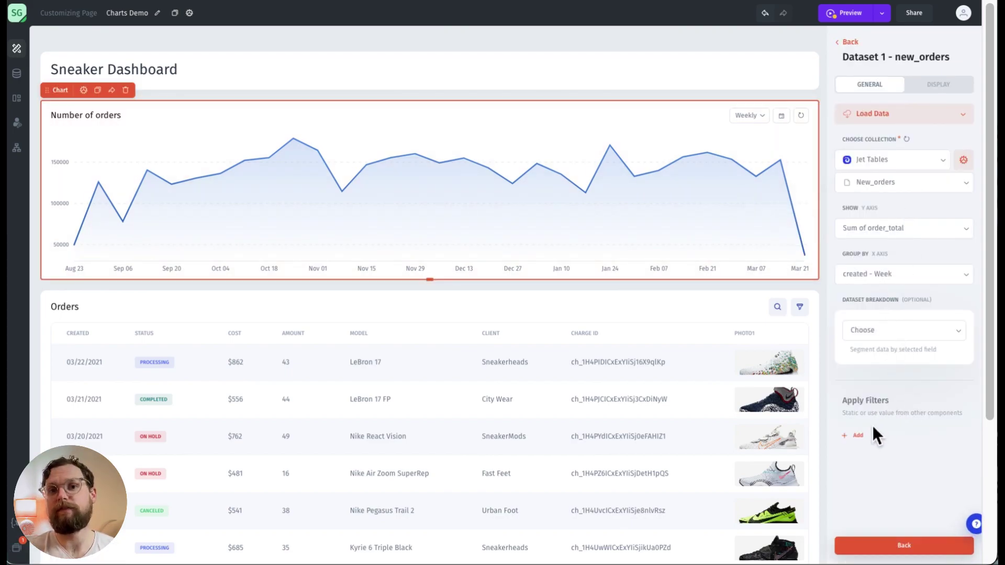
click(862, 437)
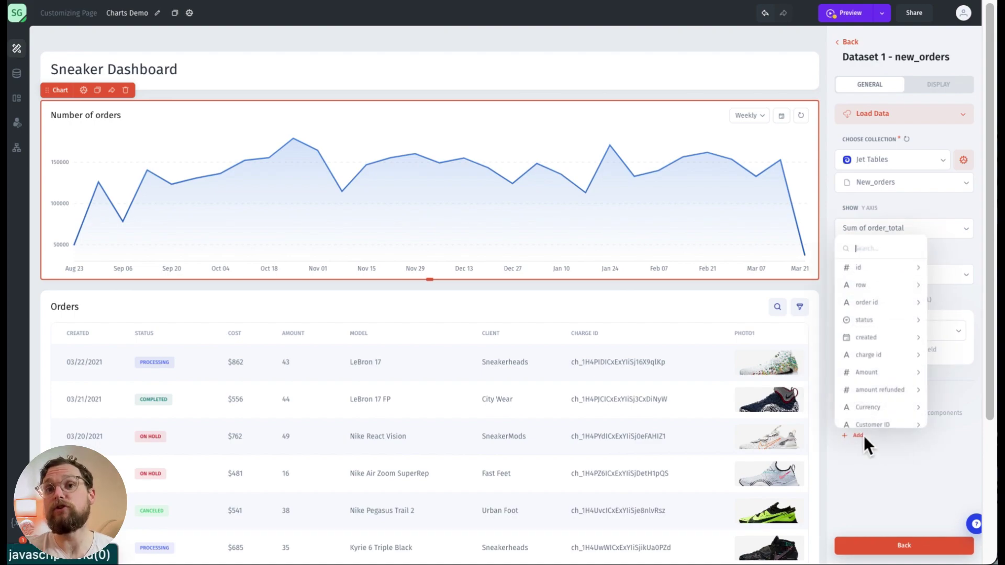
click(894, 465)
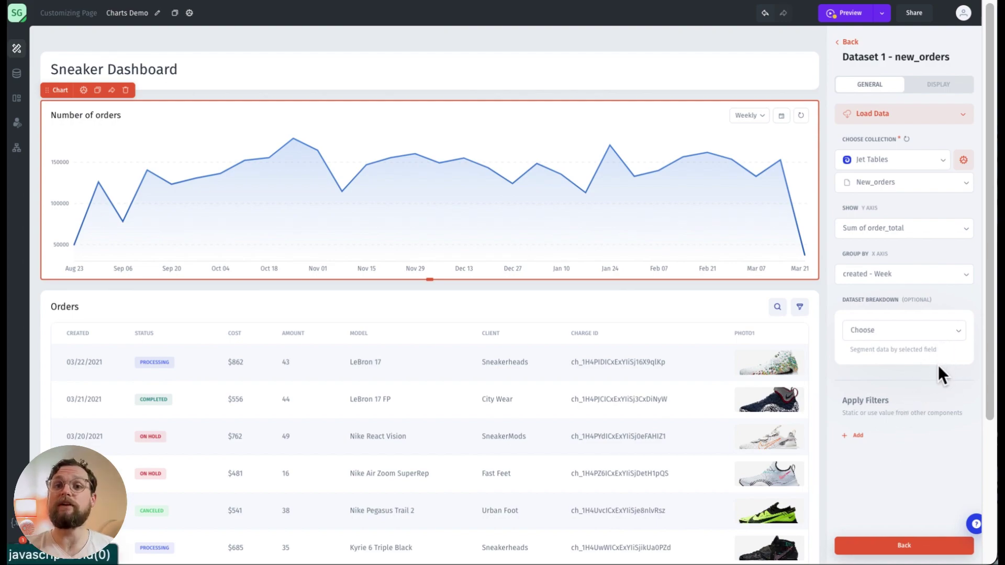
Break the chart's dataset down by client
click(935, 330)
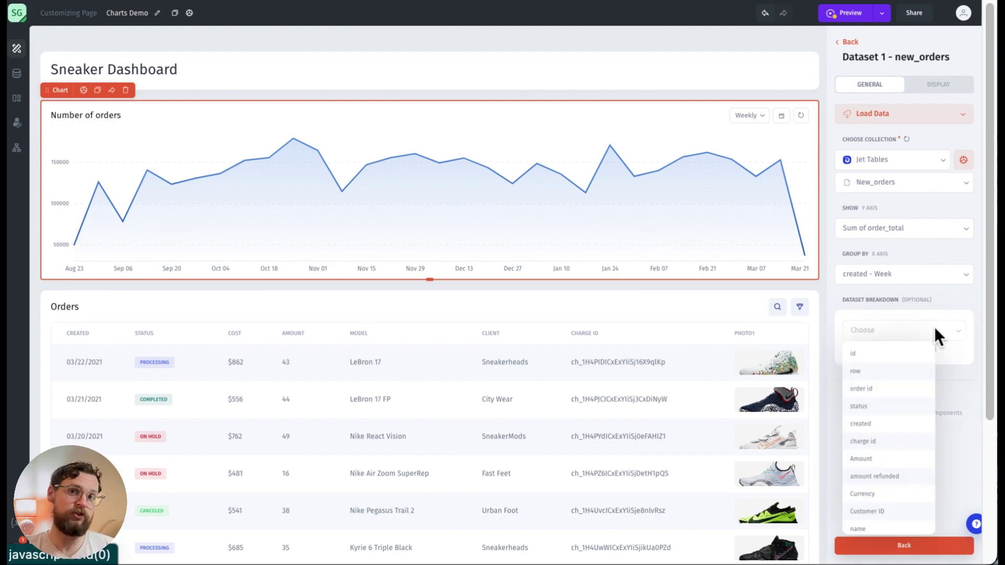
scroll(888, 429, down, 5)
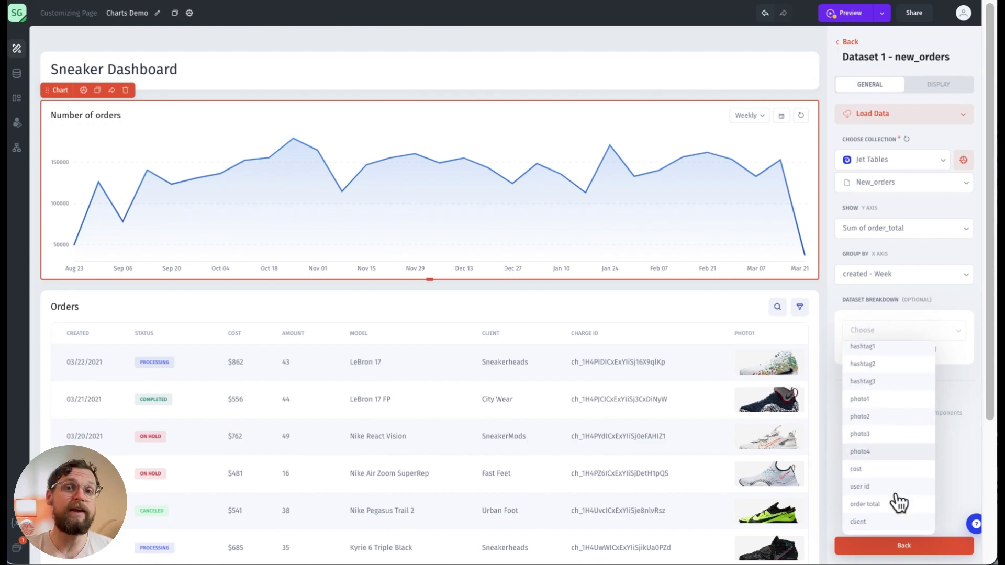
click(898, 526)
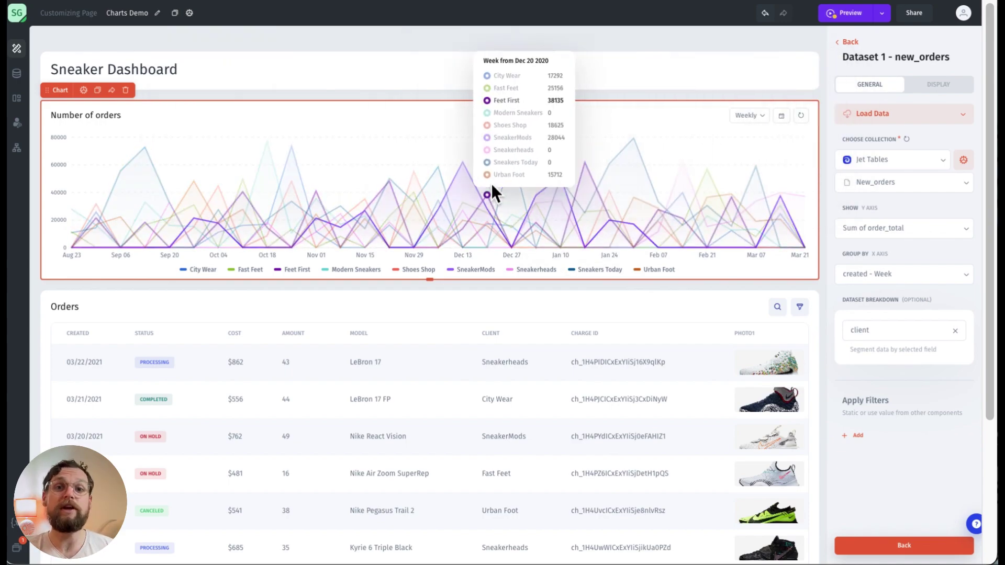
Hide the City Wear, Fast Feet, Feet First, Modern Sneakers, Shoes Shop and SneakerMods lines, keeping Sneakers Today and Urban Foot
click(204, 270)
click(247, 270)
click(293, 270)
click(350, 272)
click(417, 273)
click(461, 272)
click(597, 272)
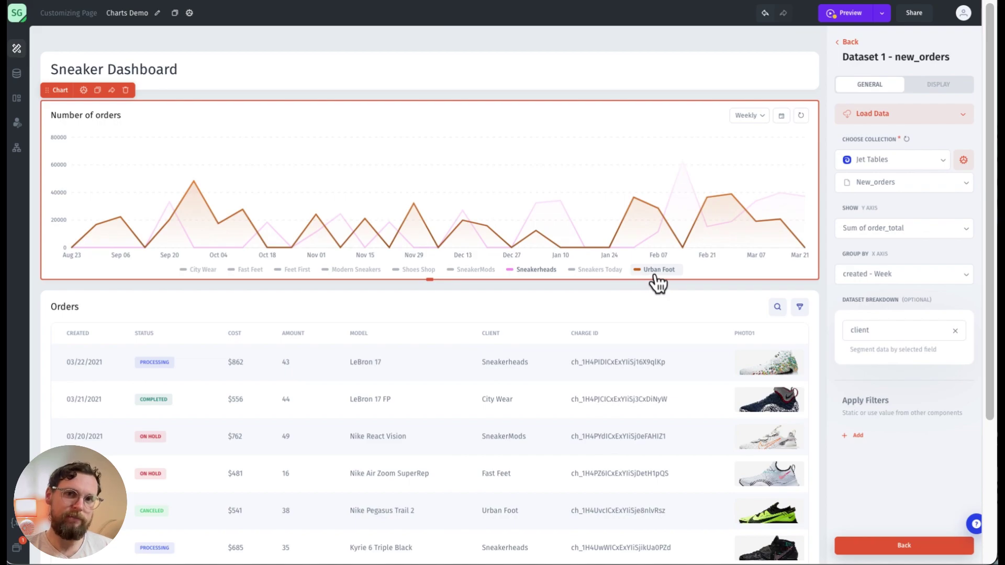
click(656, 275)
click(656, 276)
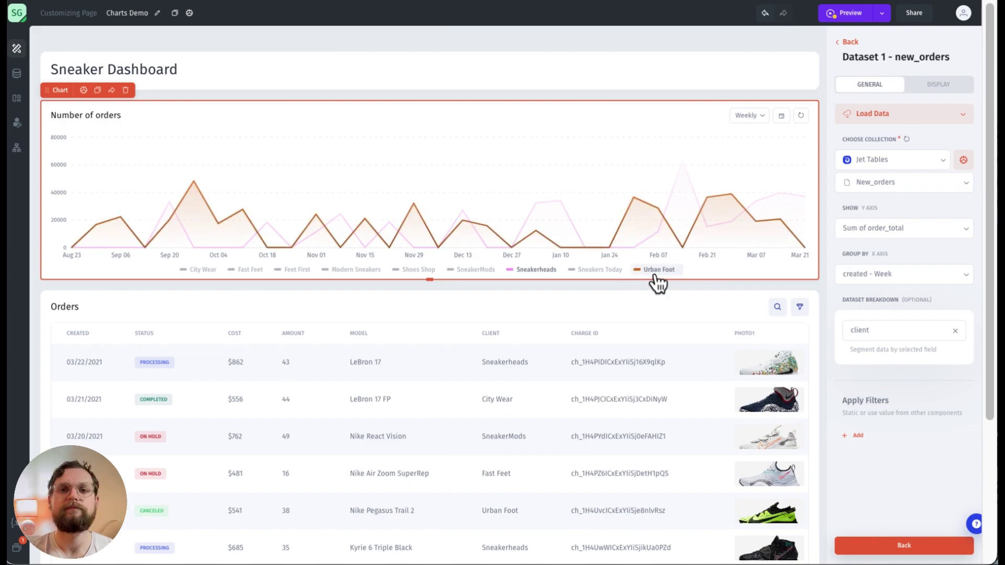
click(655, 276)
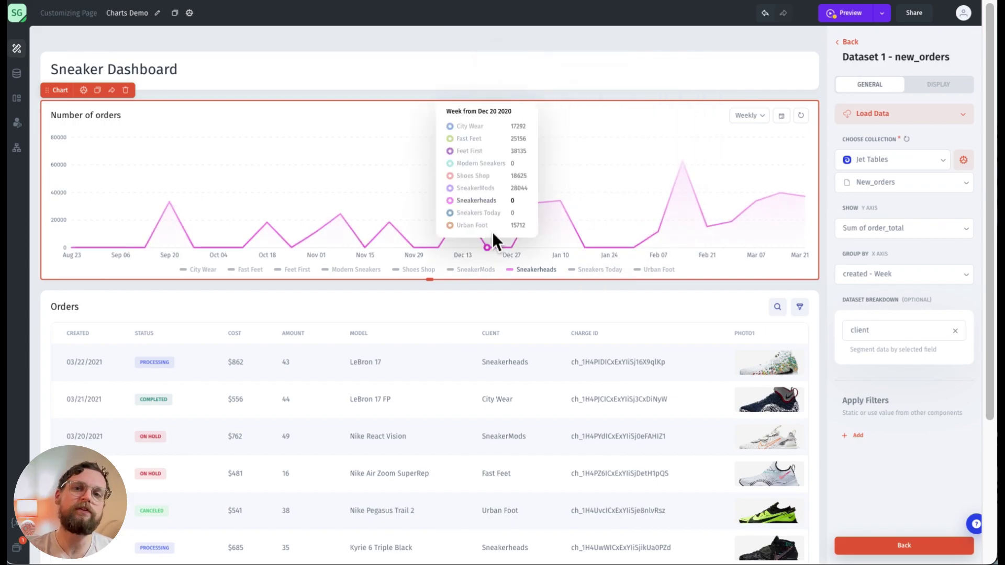
click(599, 269)
click(660, 269)
Restore the SneakerMods line, then add a Stacked Bar chart below the line chart
click(479, 270)
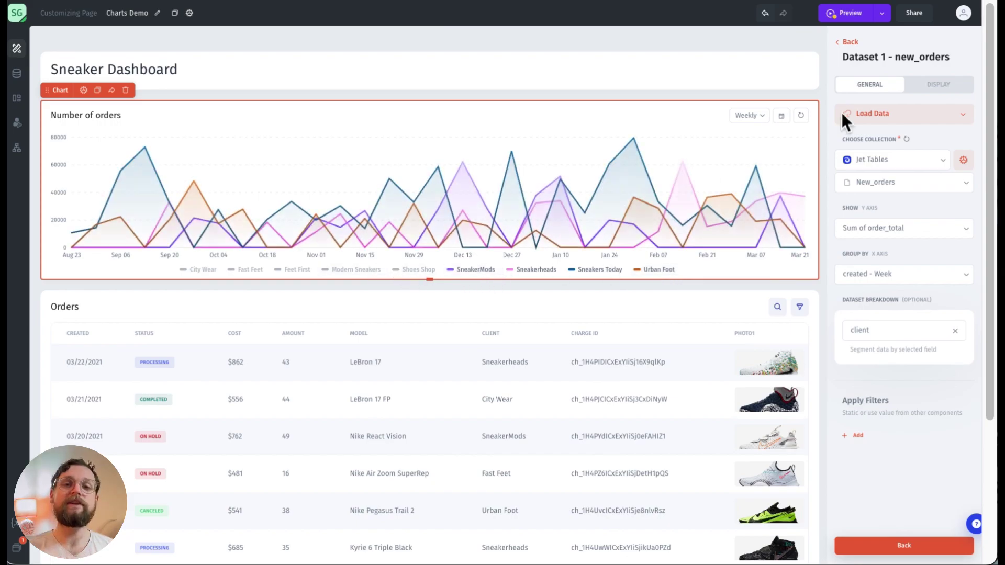
click(849, 42)
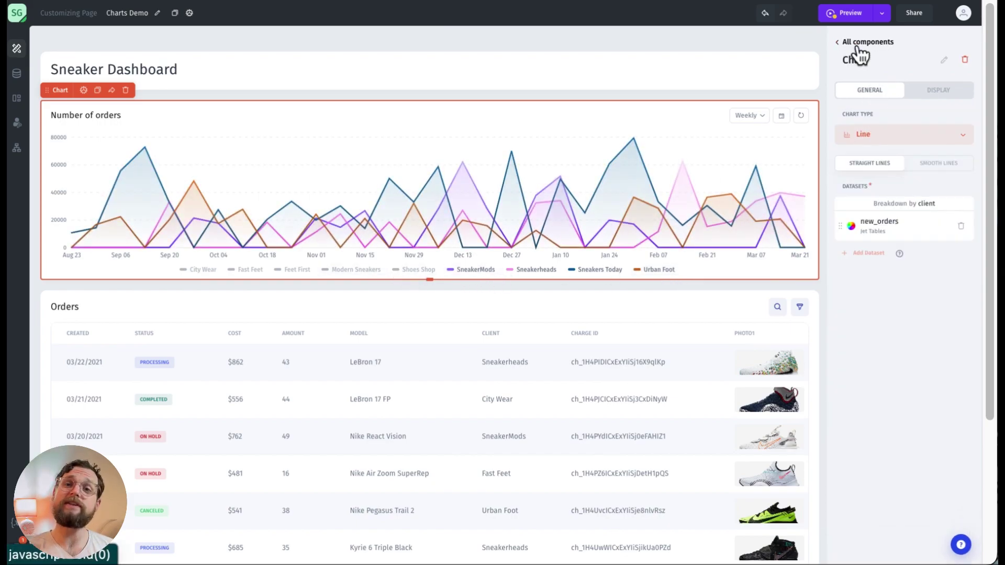
click(857, 52)
scroll(881, 262, down, 5)
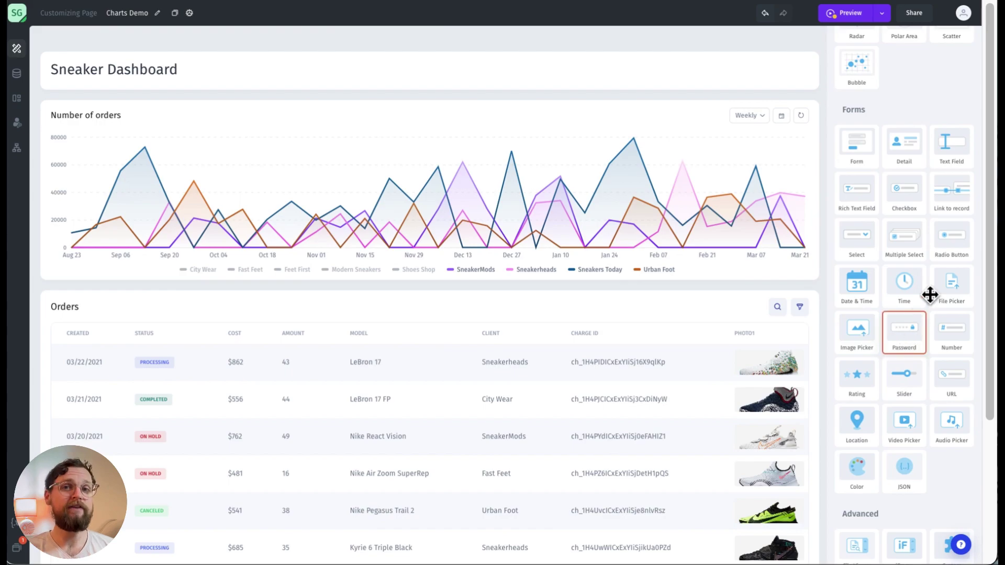
scroll(943, 272, down, 5)
scroll(950, 207, up, 2)
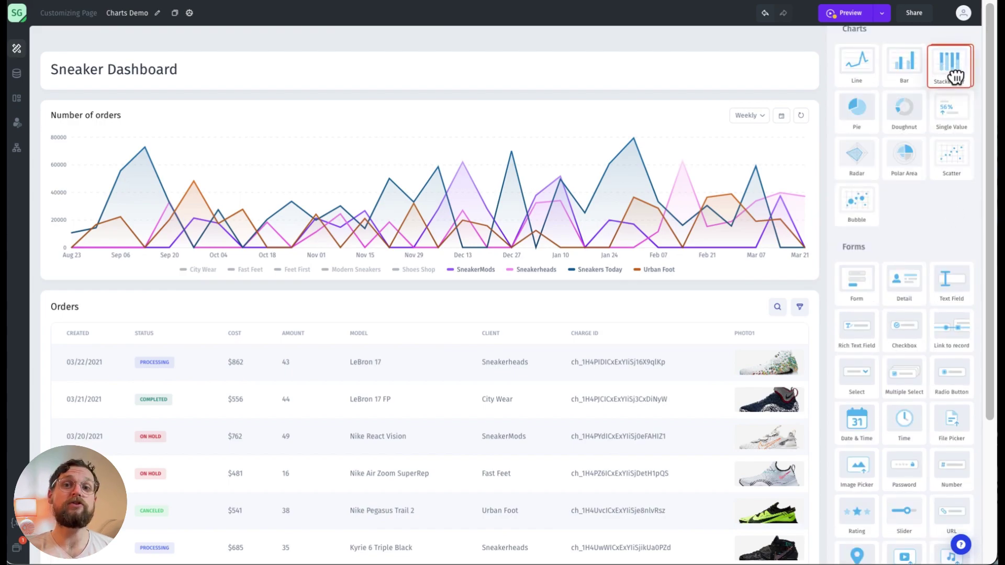
drag(953, 74, 745, 307)
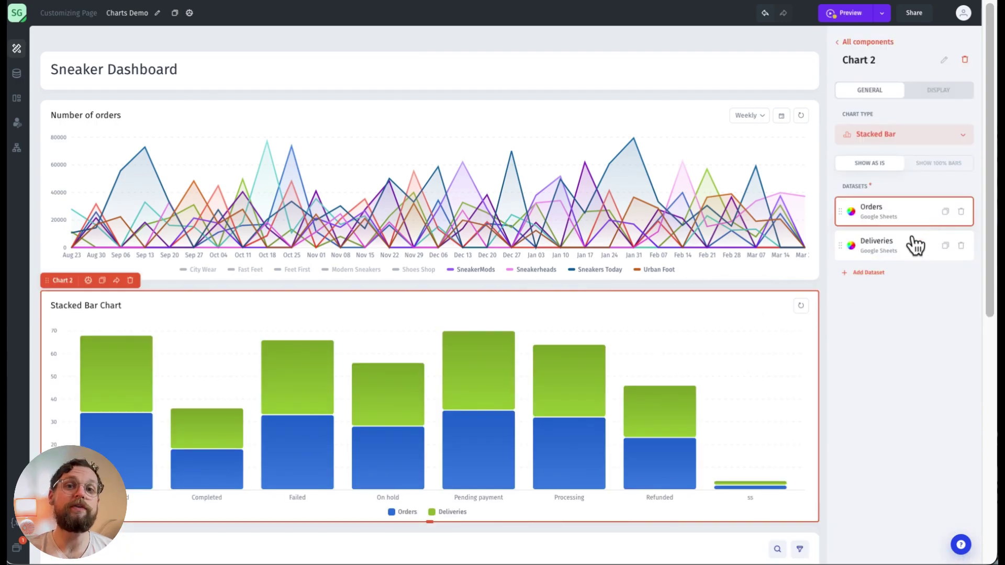
Delete the Deliveries dataset from the stacked bar chart
click(962, 246)
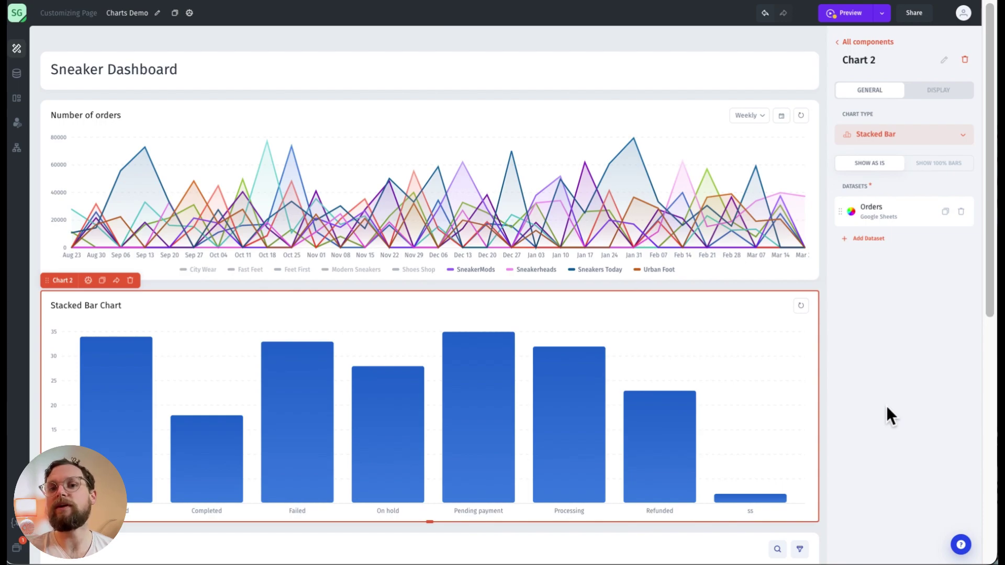
scroll(588, 421, down, 8)
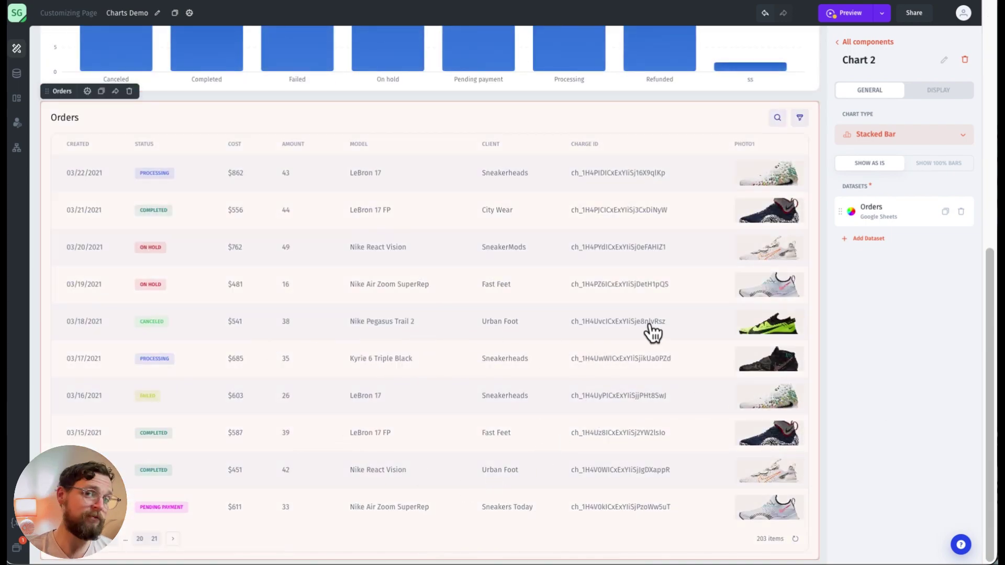
scroll(654, 332, up, 8)
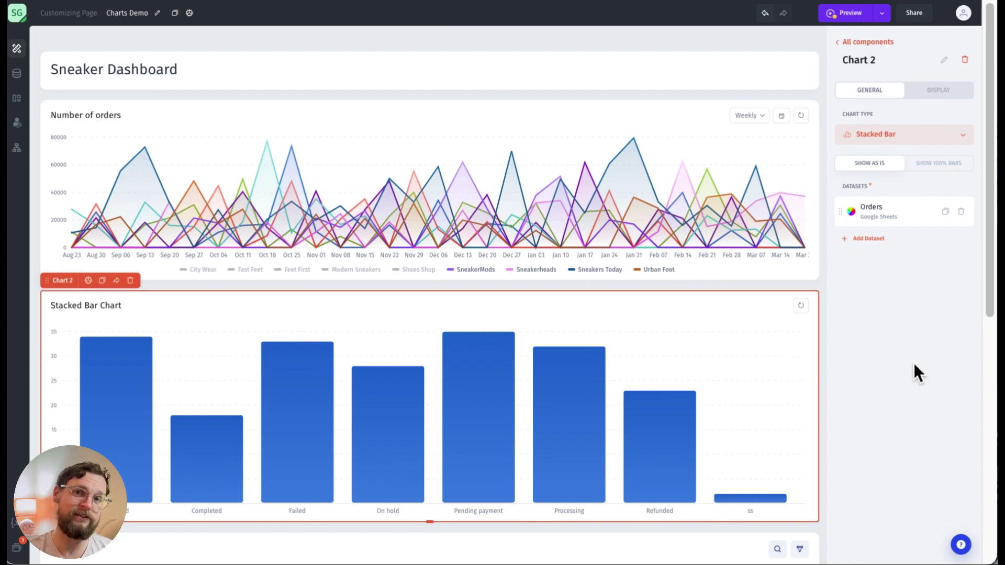
Set the Orders dataset's source to Jet Tables New_orders
click(911, 226)
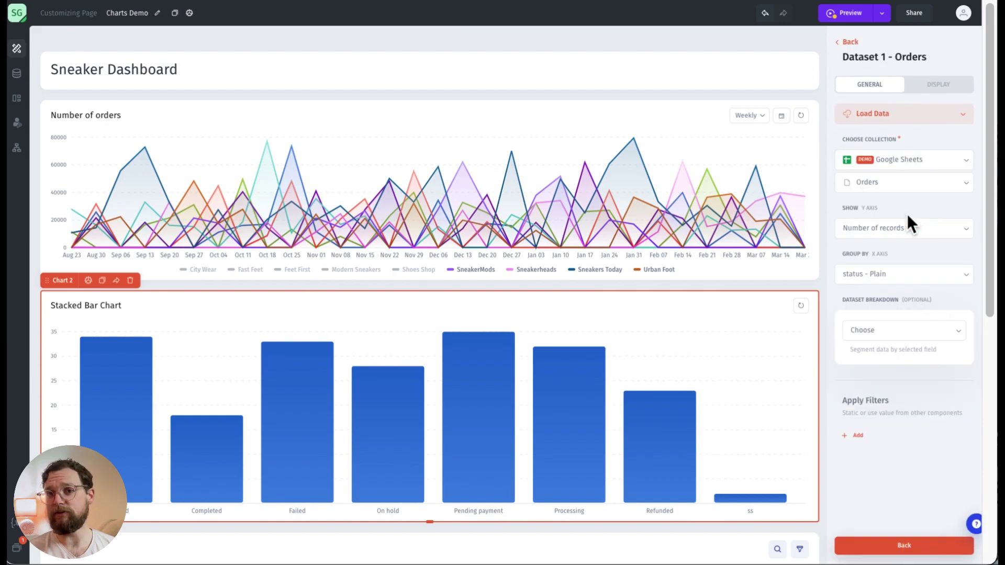
click(924, 167)
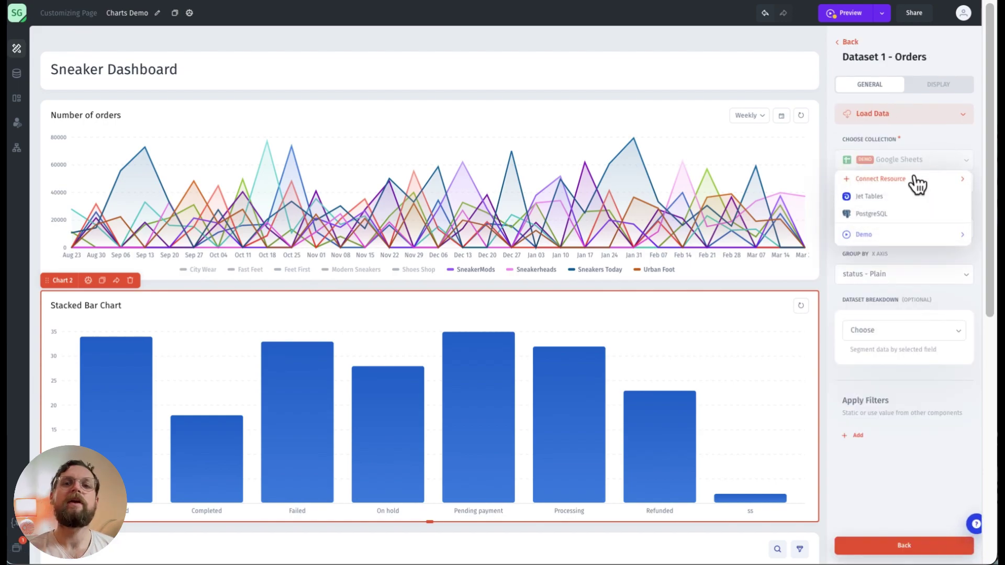
click(904, 198)
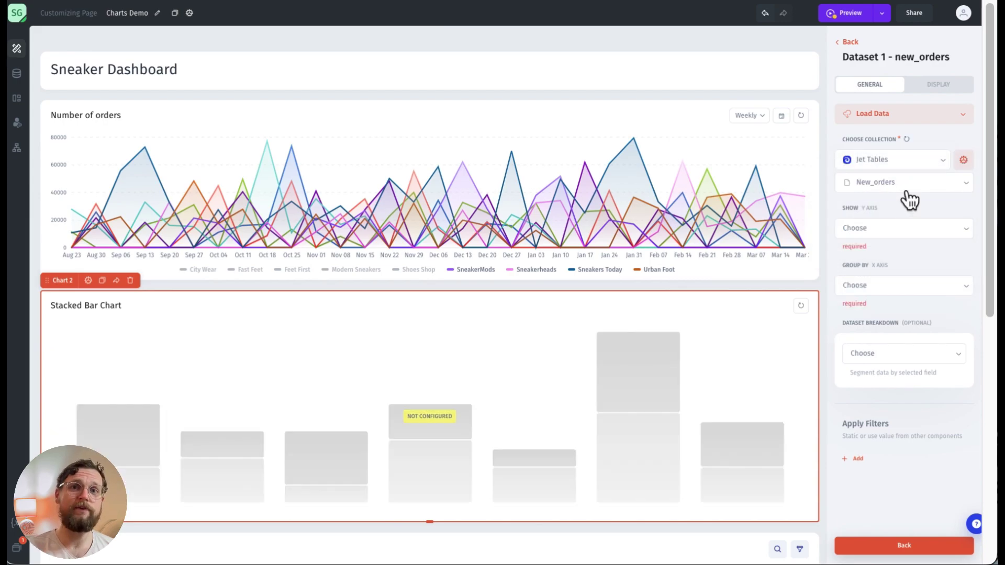
click(904, 184)
click(909, 199)
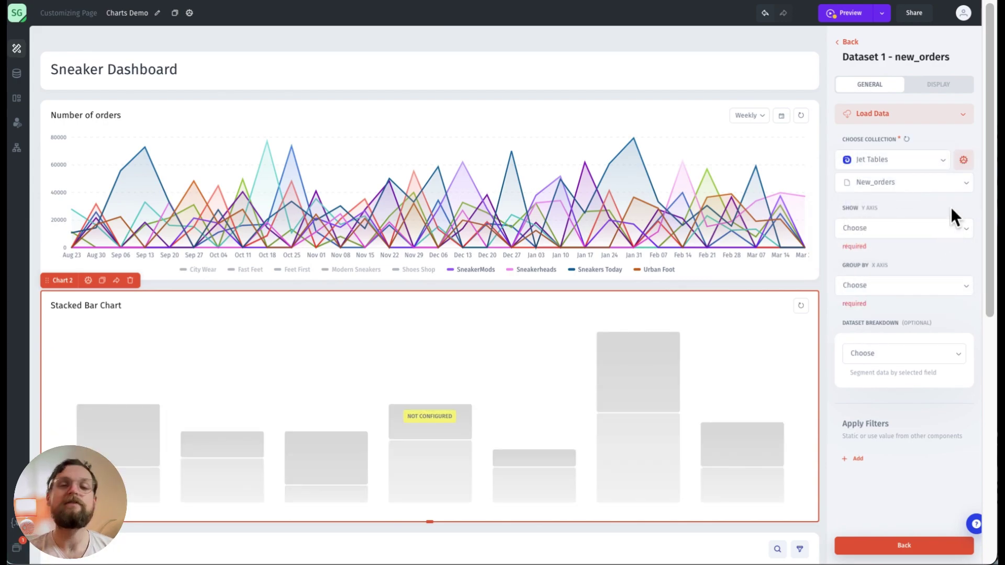
Plot Sum of order_total on the Y axis, grouped by created date by week
click(942, 229)
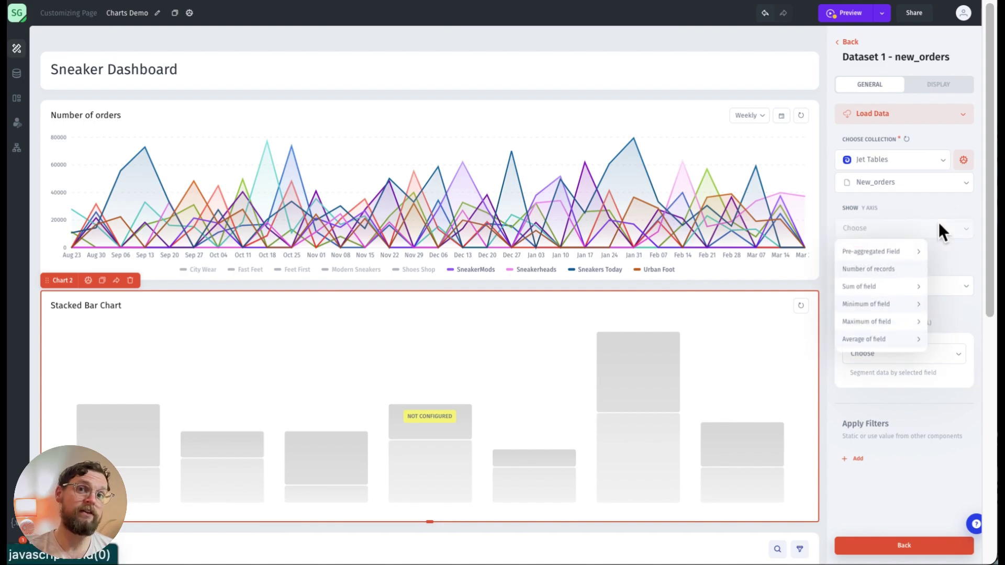
mouse_move(916, 290)
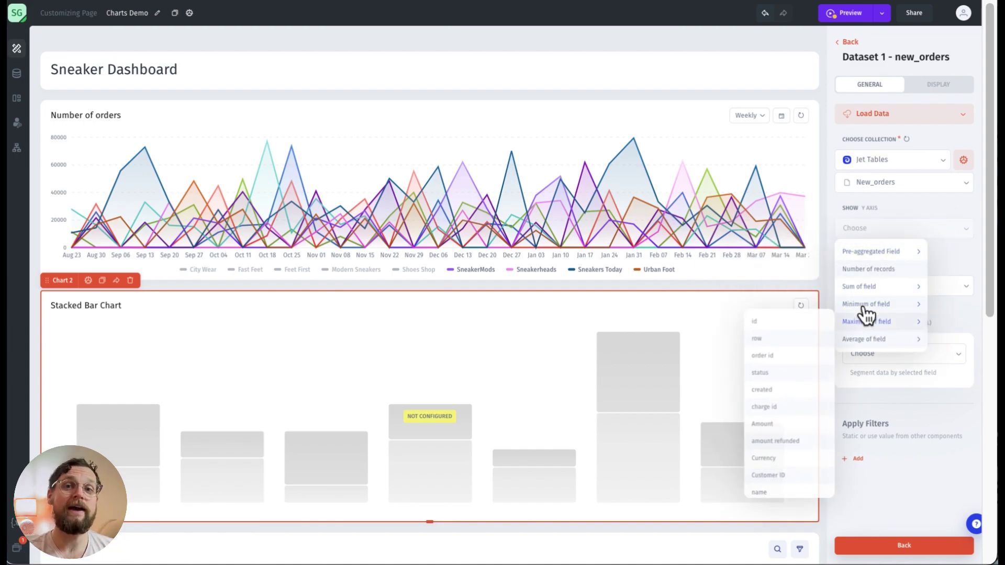
scroll(794, 309, down, 3)
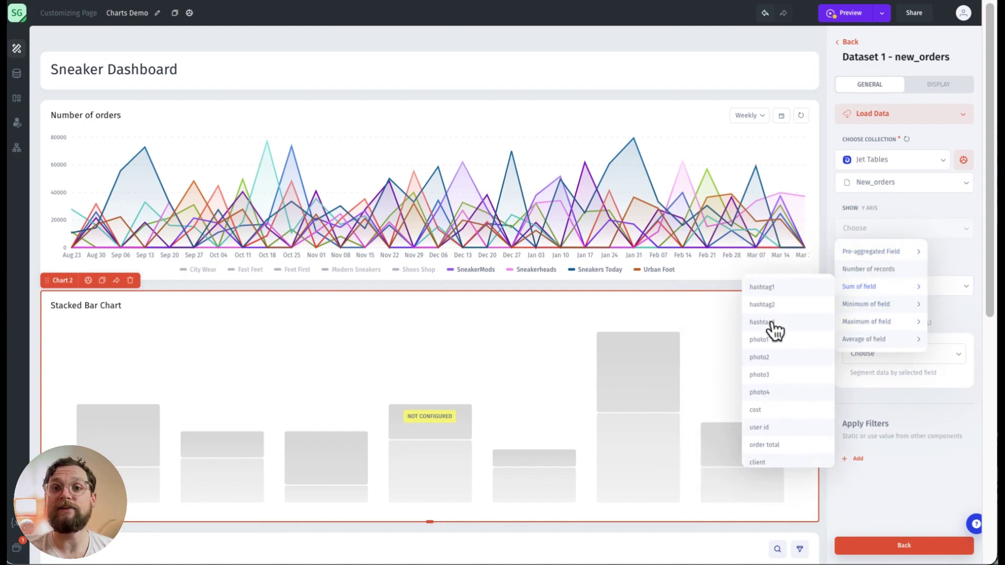
click(788, 441)
click(907, 275)
mouse_move(874, 369)
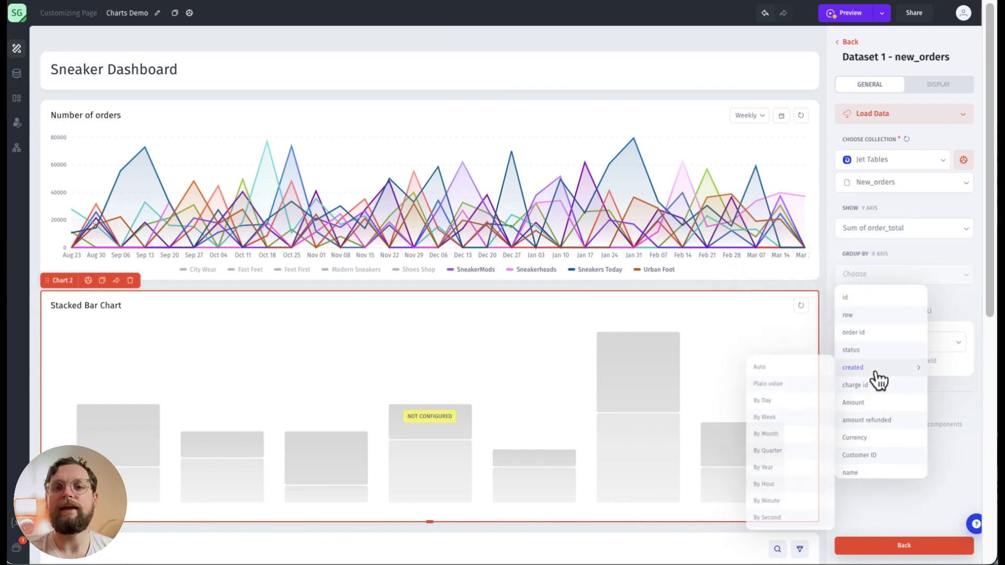
click(780, 423)
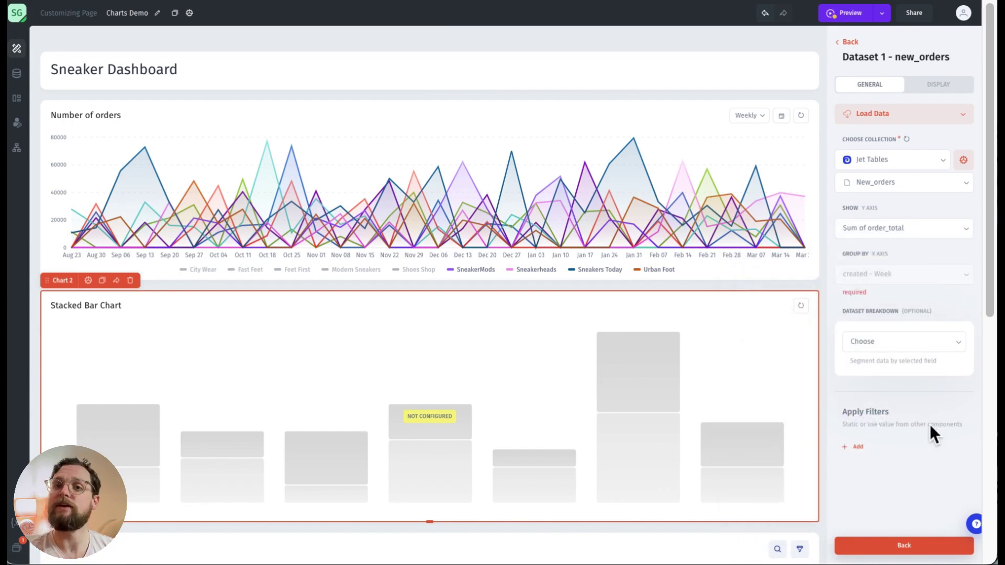
Break the bars down by sneaker model name
click(923, 334)
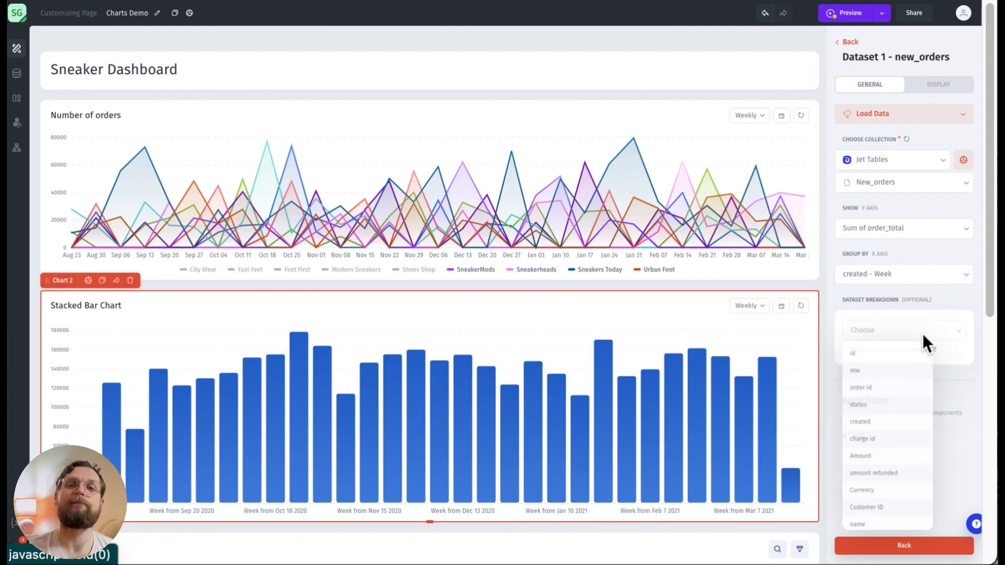
scroll(891, 468, down, 2)
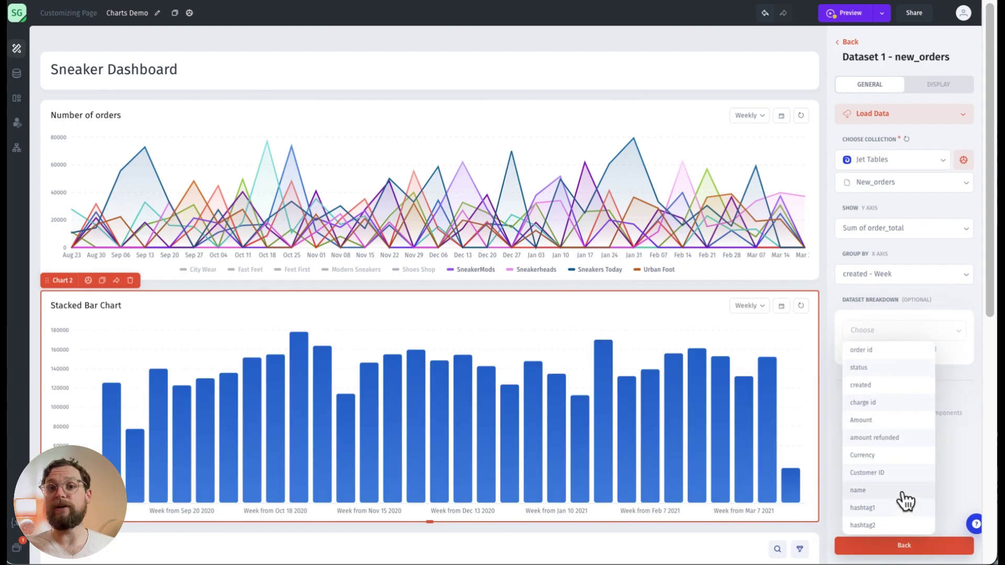
click(901, 490)
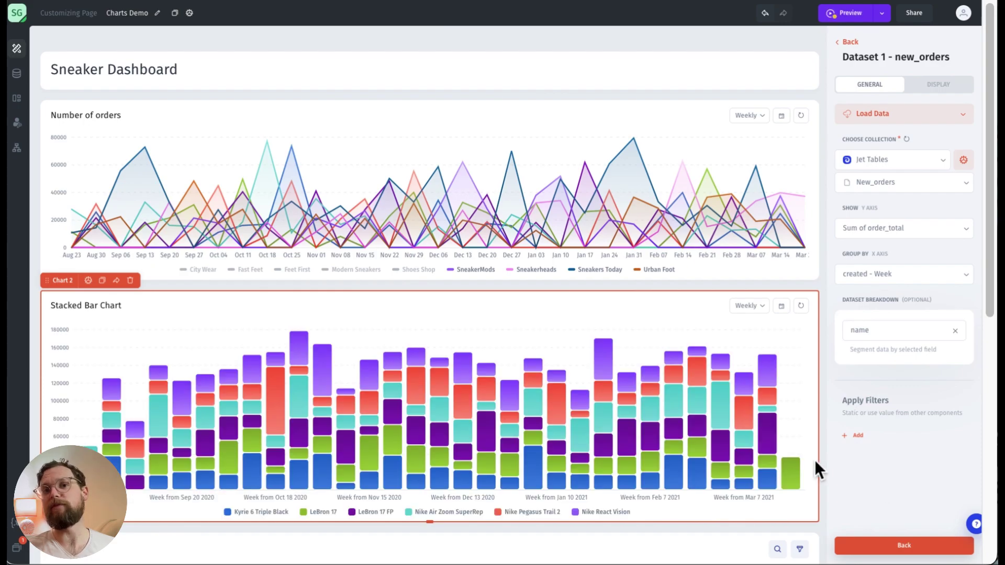
mouse_move(463, 419)
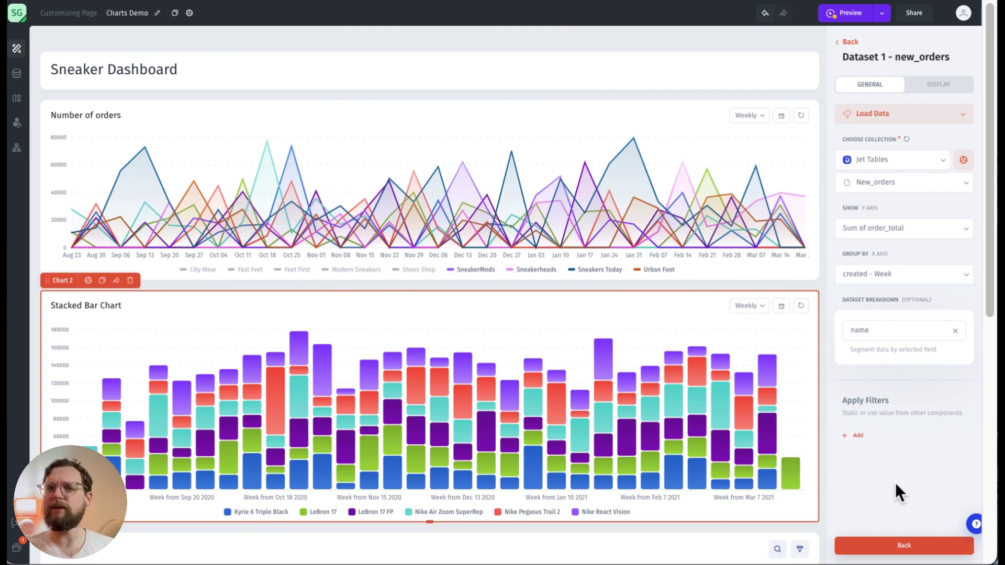
Add a dataset filter where client equals the Orders table's Selected Row client
scroll(489, 403, down, 5)
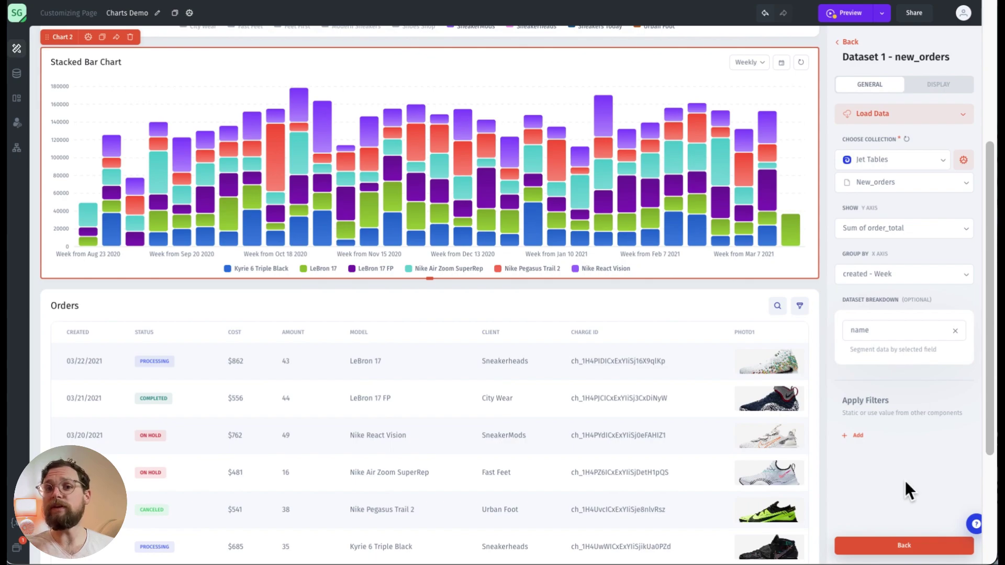
click(864, 444)
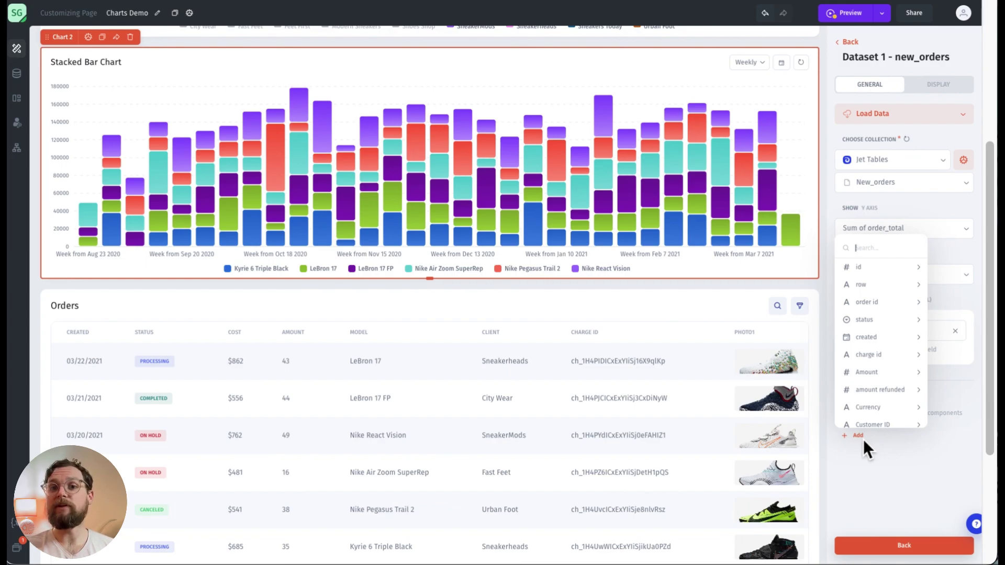
scroll(884, 387, down, 4)
mouse_move(892, 416)
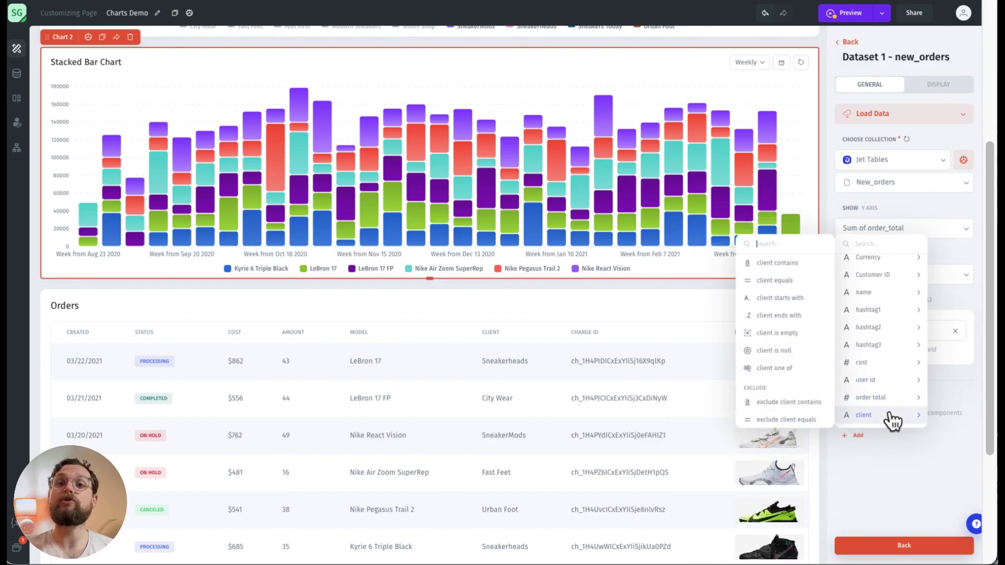
click(785, 283)
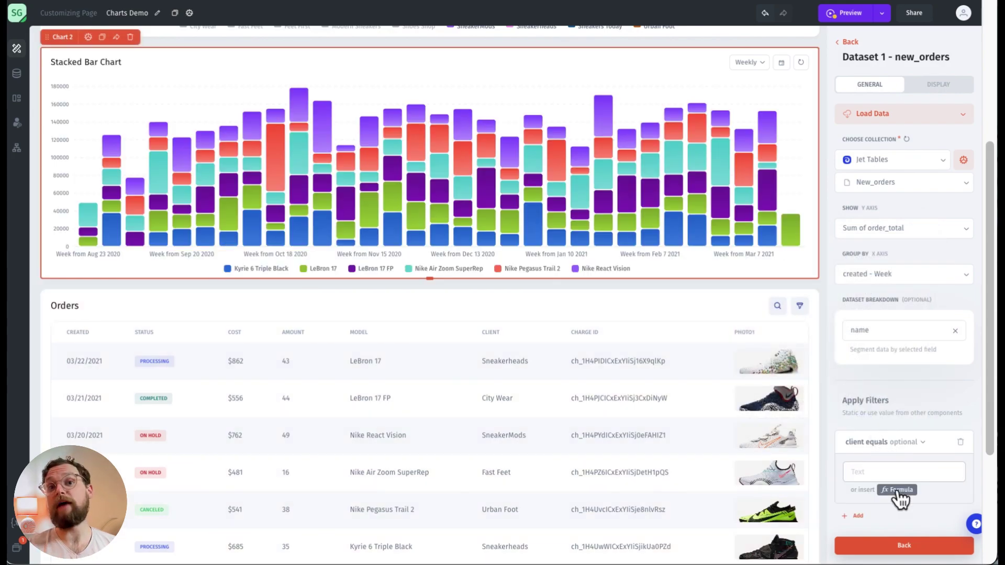
click(900, 497)
click(896, 498)
click(847, 472)
click(689, 266)
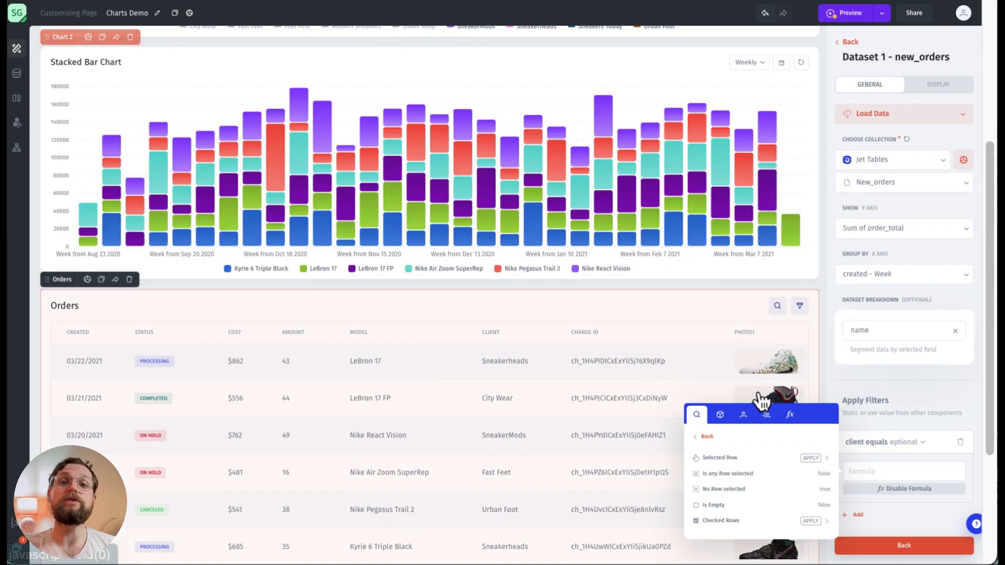
click(749, 460)
scroll(763, 443, down, 3)
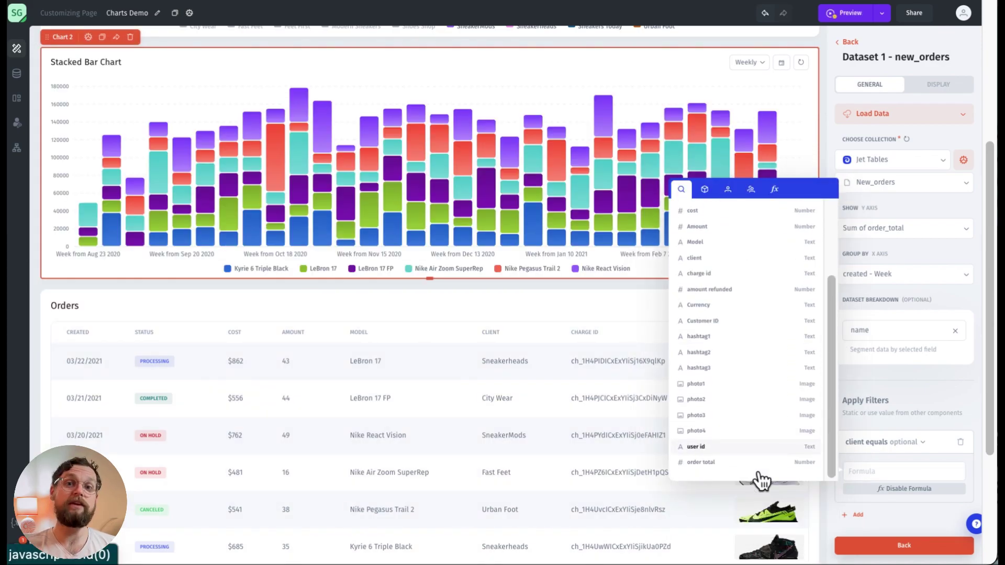
scroll(732, 335, up, 3)
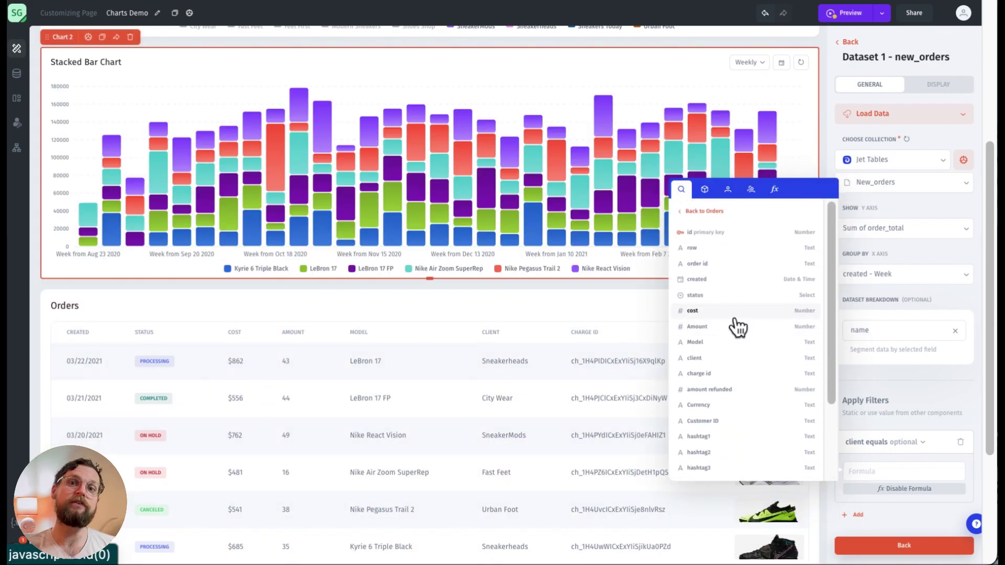
click(731, 361)
Test the filter by selecting the Nike React Vision order, then close its form
click(398, 446)
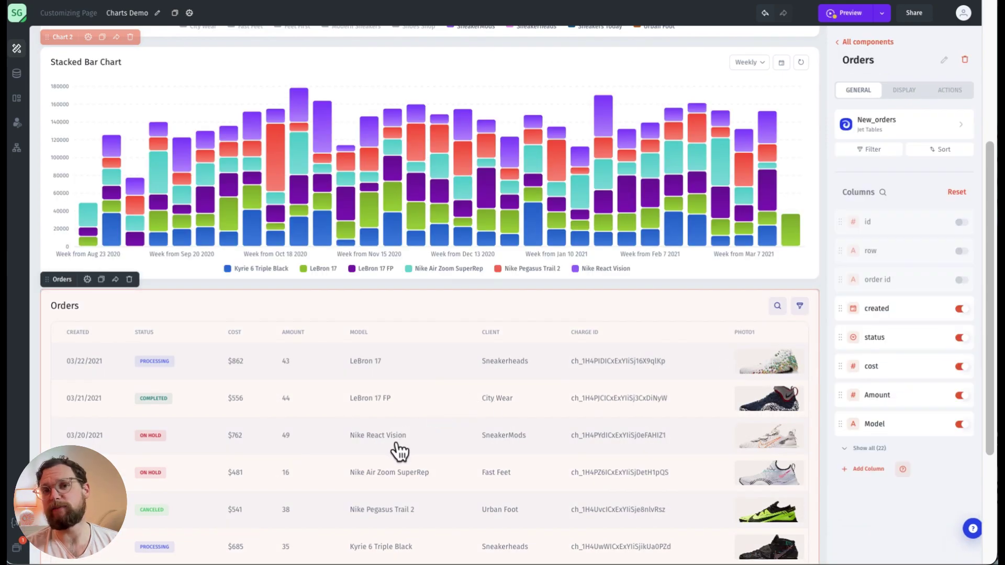
click(399, 449)
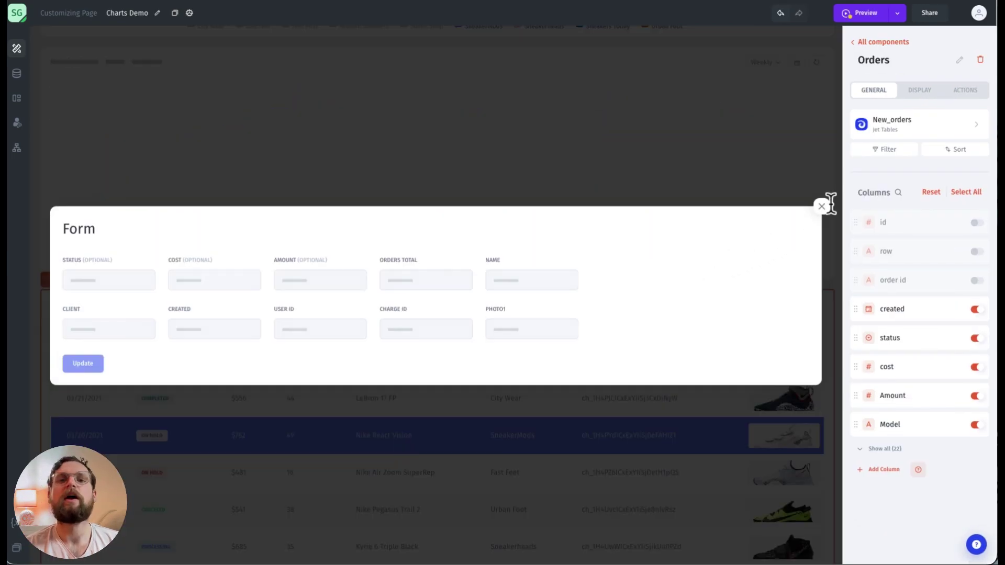
click(825, 207)
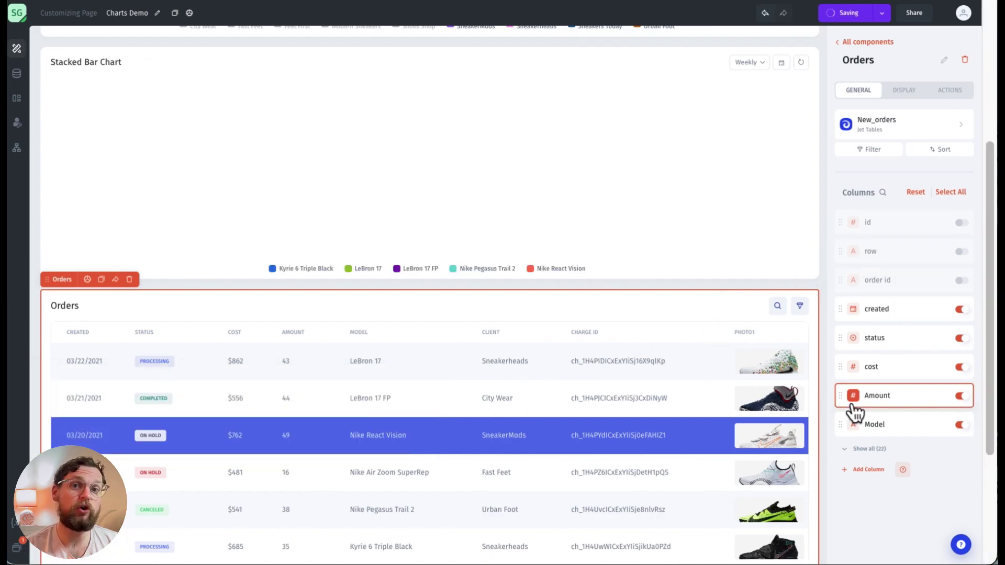
scroll(613, 314, up, 5)
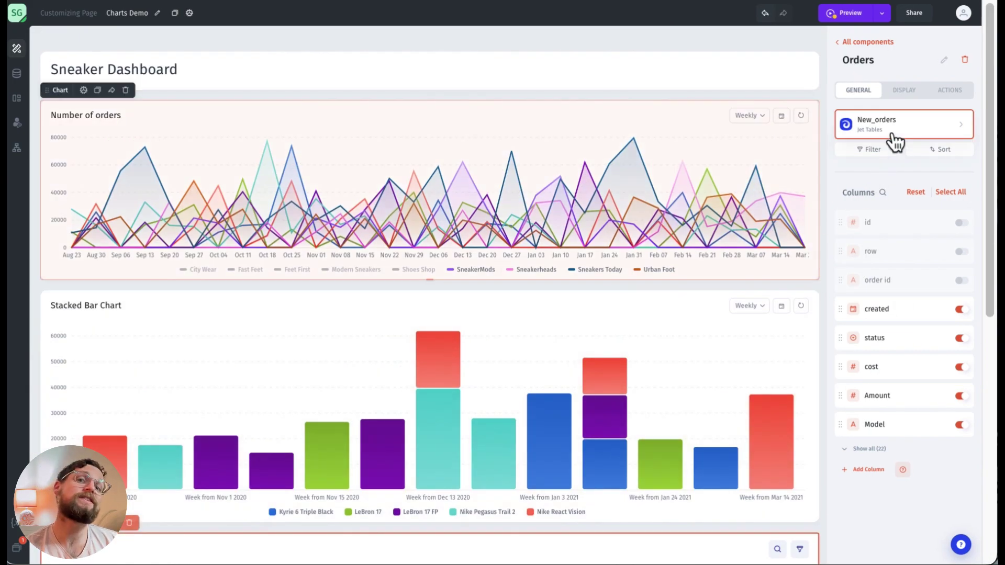
Drop a Pie chart from the Charts components beside the Stacked Bar chart
click(856, 42)
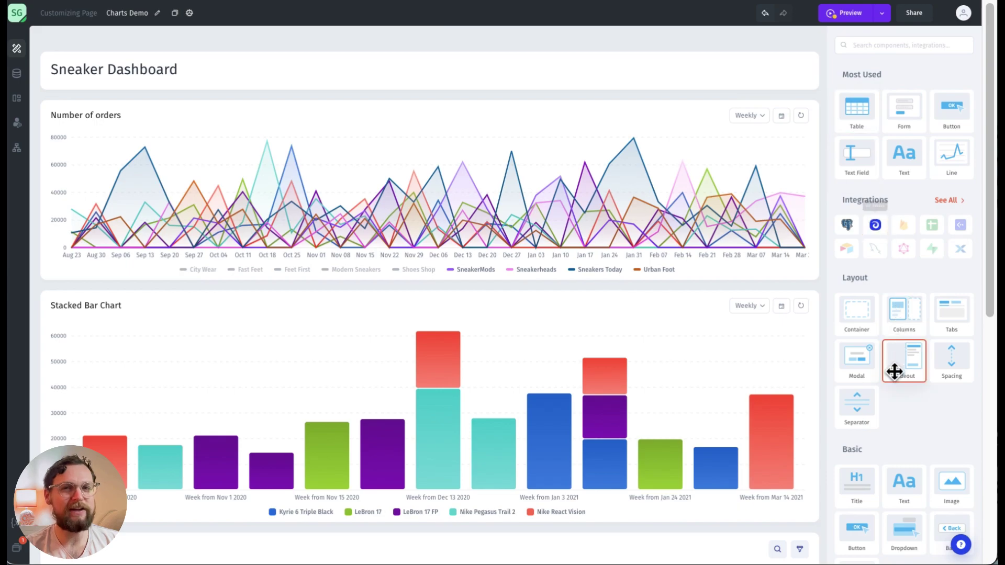
scroll(895, 371, down, 10)
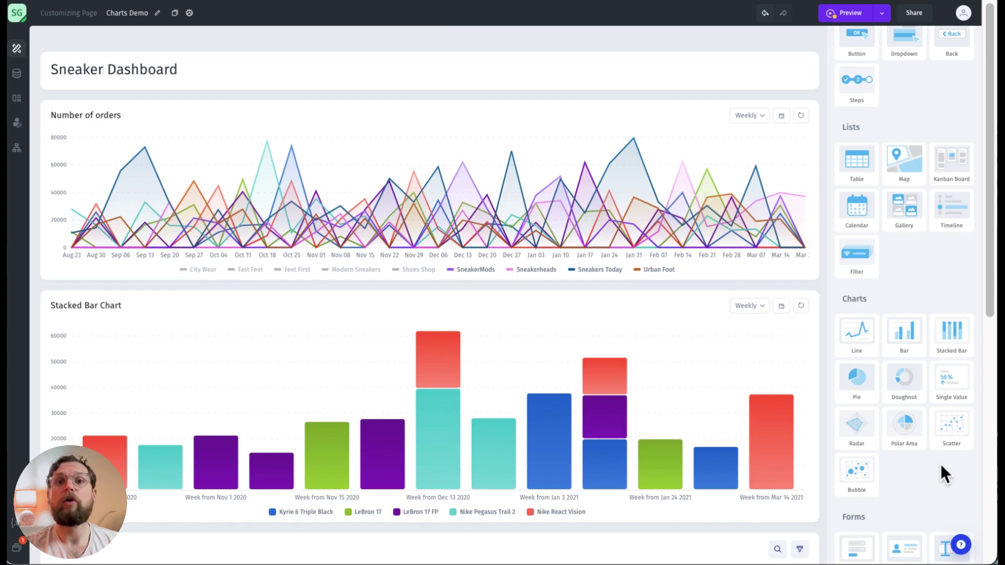
drag(869, 372, 108, 422)
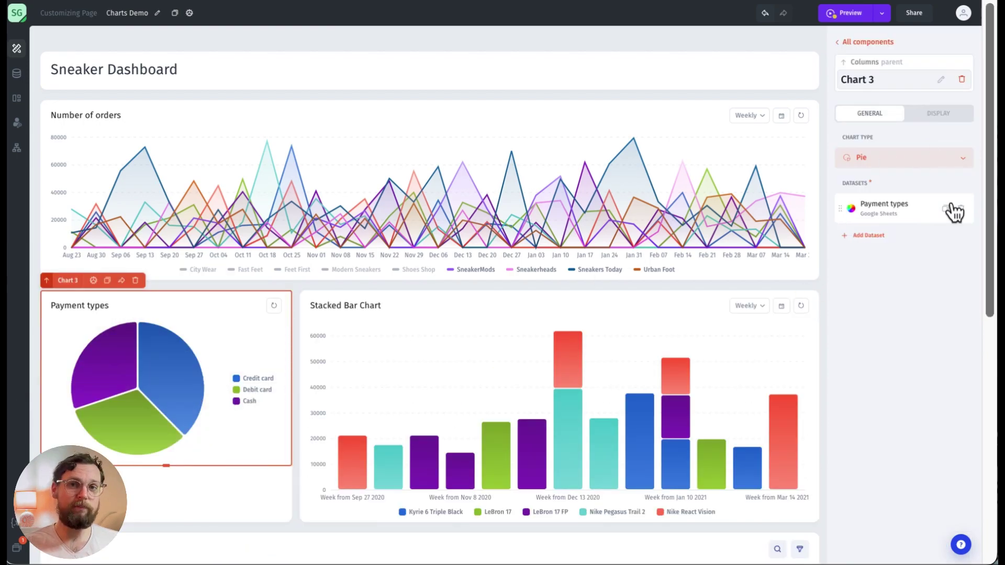
Switch the pie chart's data to Jet Tables New_orders, counting records grouped by status
click(894, 210)
click(909, 162)
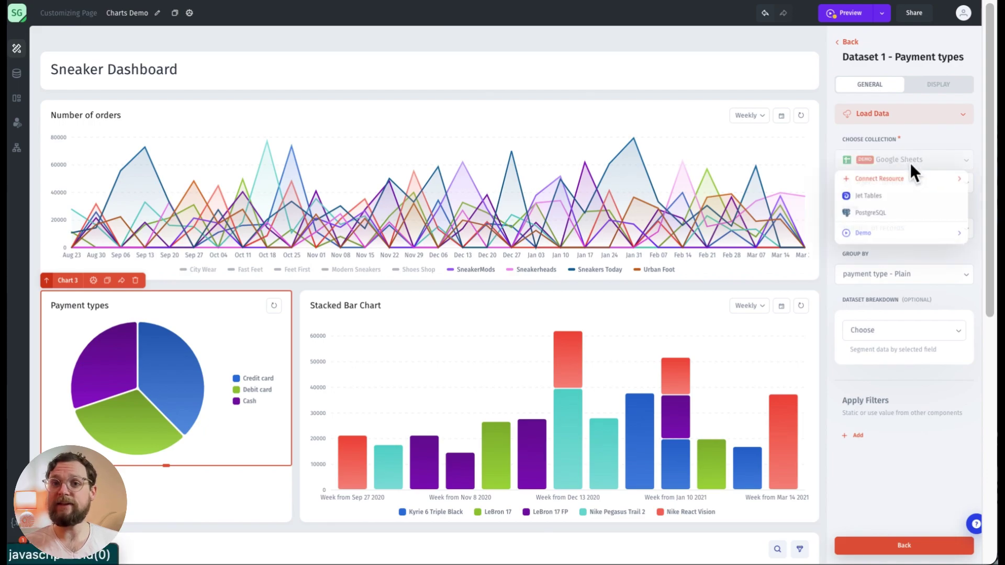
click(903, 197)
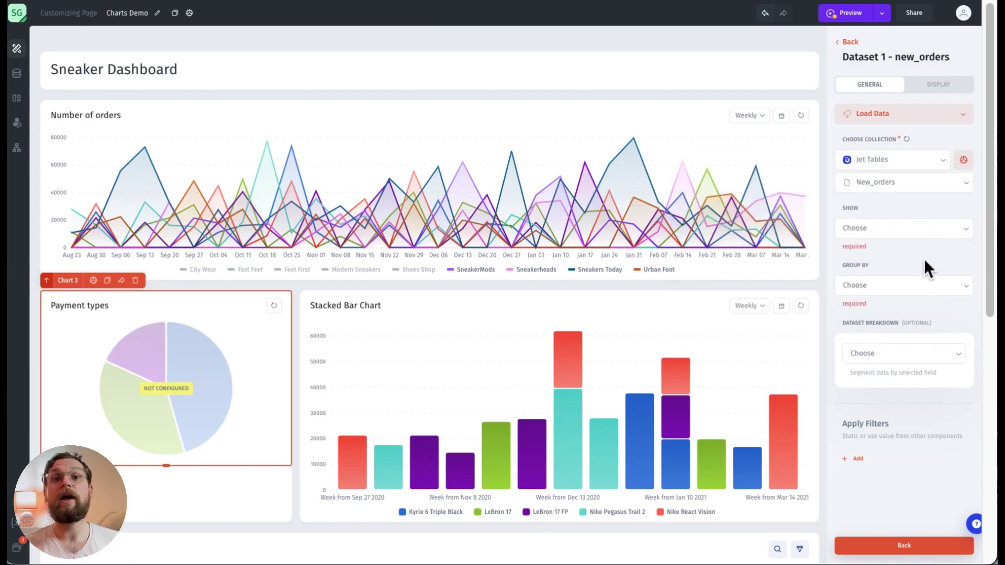
click(930, 234)
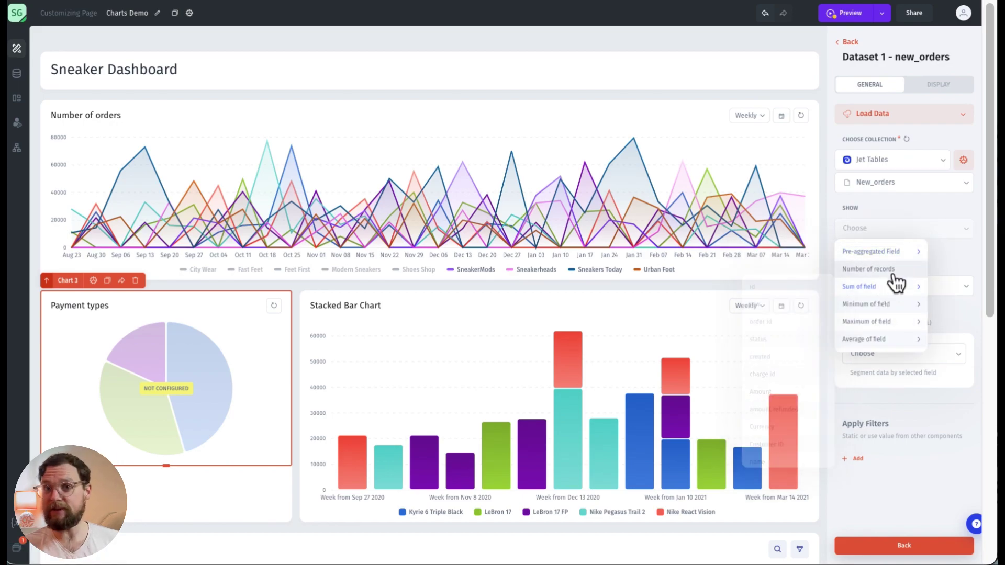
click(892, 283)
click(892, 275)
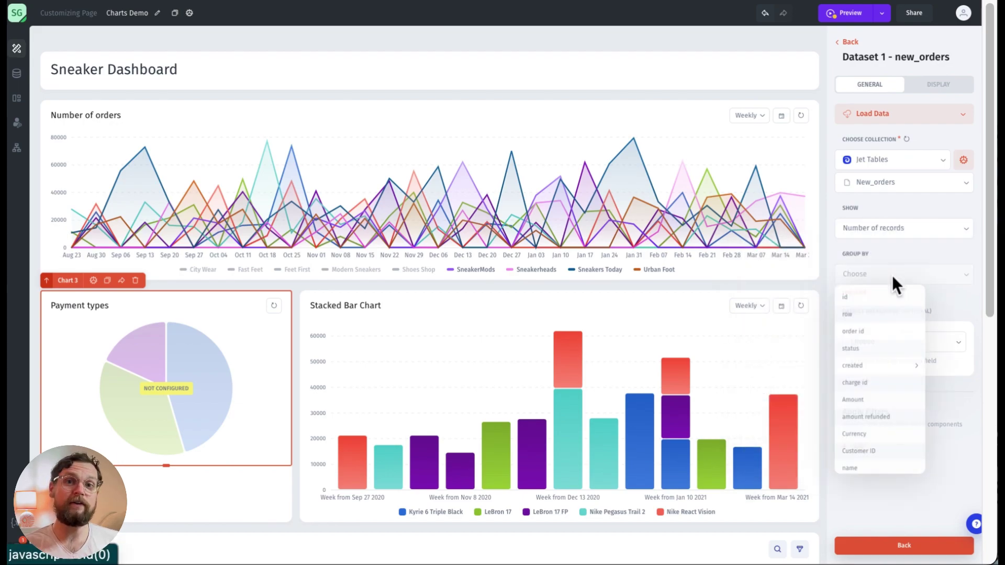
click(887, 349)
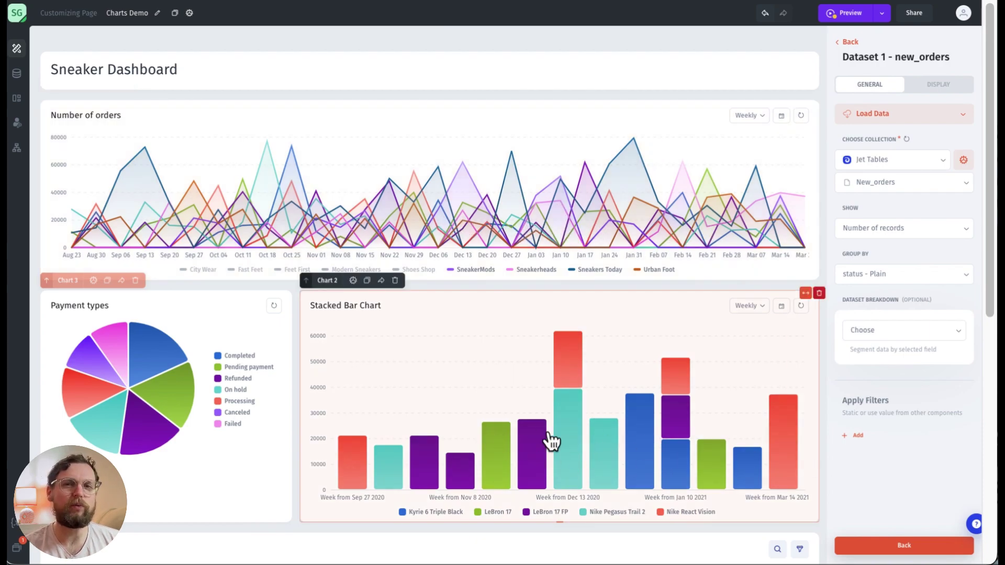
Clear the client breakdown from the Number of orders line chart's dataset and add Dataset 2
click(740, 159)
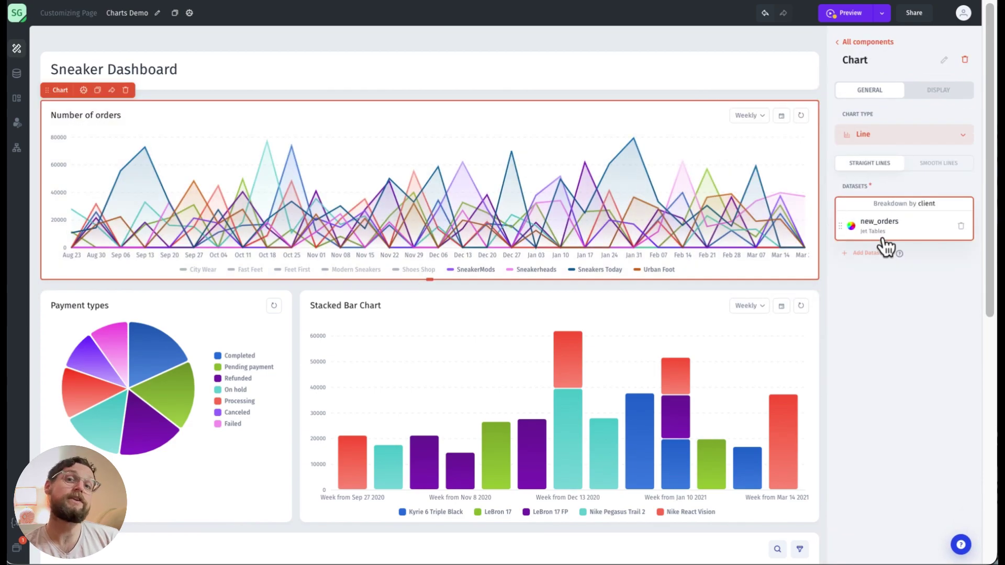
click(890, 241)
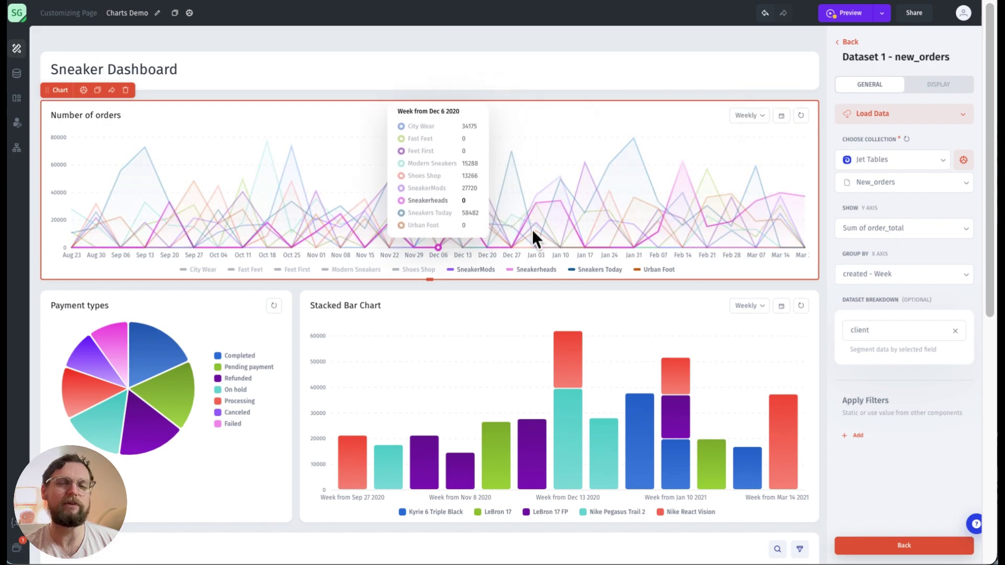
click(901, 335)
click(976, 332)
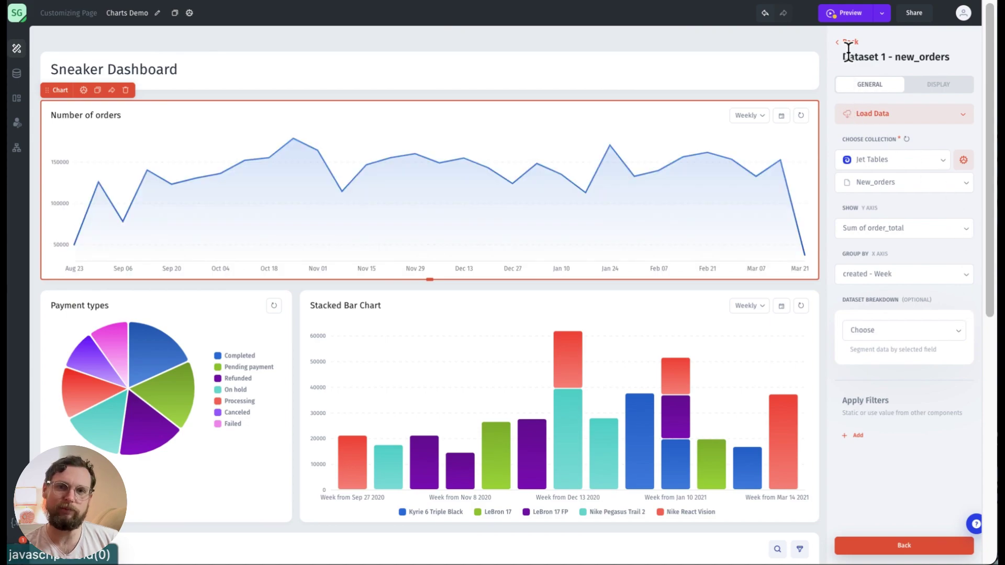
click(848, 42)
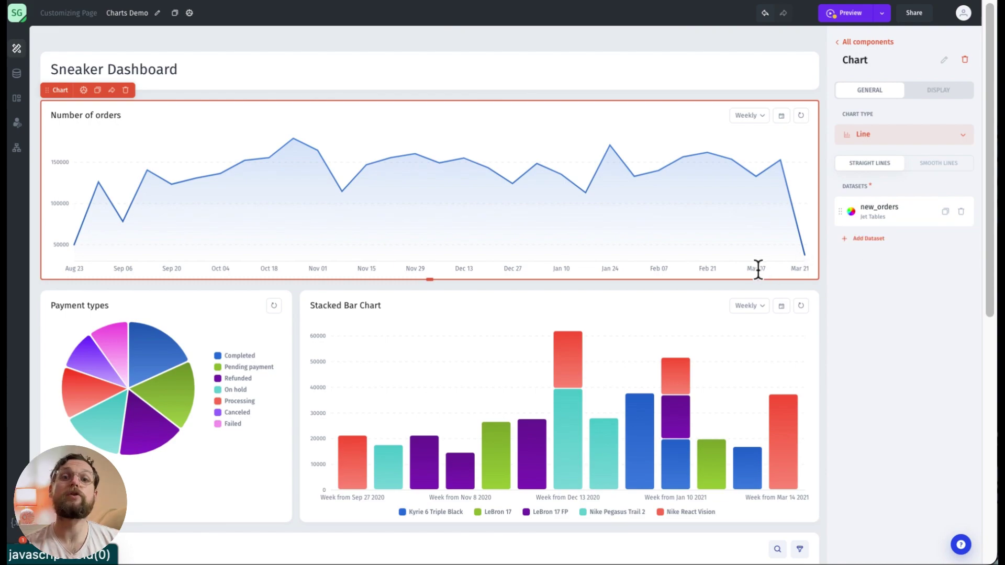
click(868, 240)
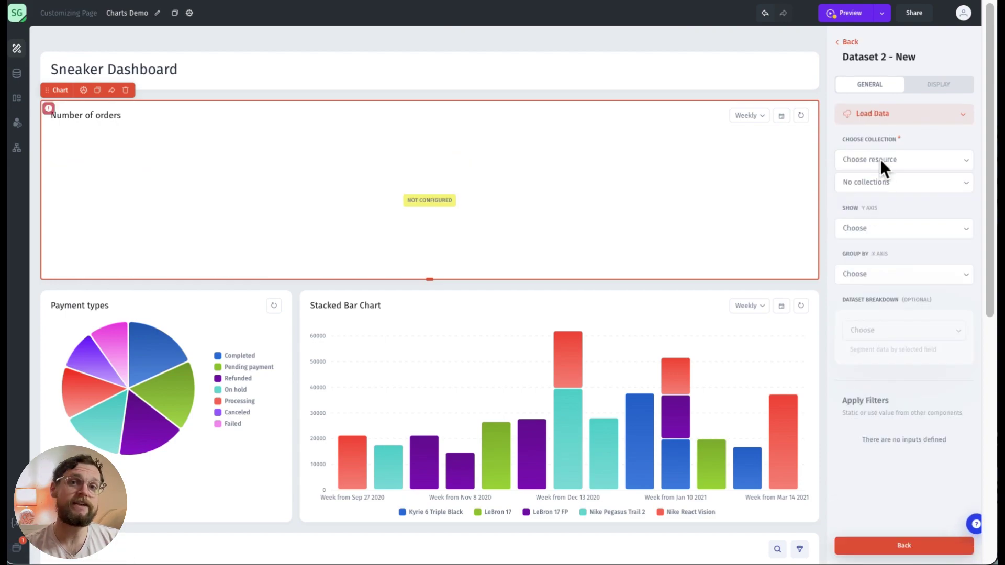
Discard Dataset 2, then title the line chart 'Total Sales' and the bar chart 'Sales by Model'
click(848, 42)
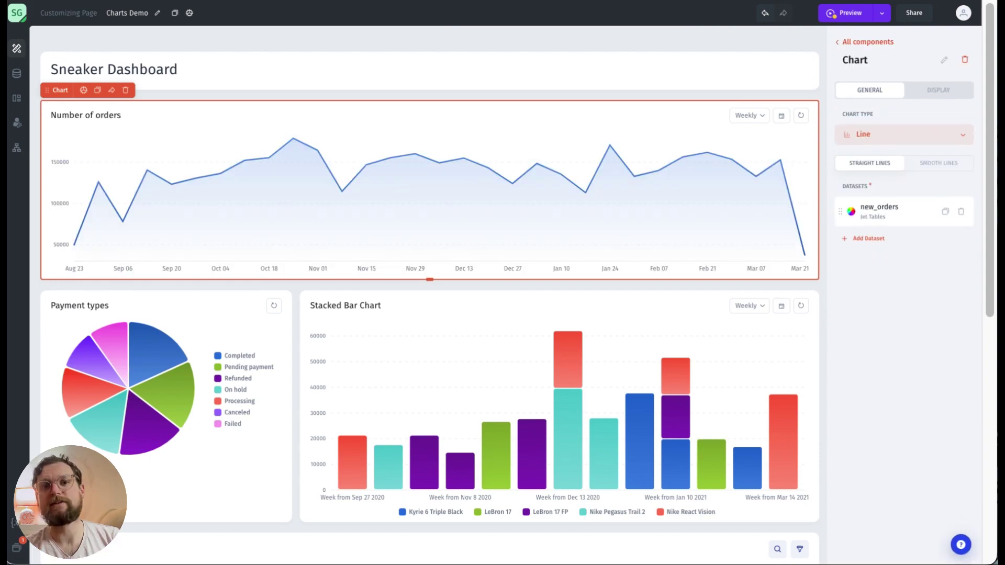
click(938, 90)
triple_click(933, 135)
text(Total Sales)
click(656, 319)
click(937, 113)
triple_click(890, 158)
text(Sales by Model)
Retitle the Payment types pie chart to 'Order Statuses'
click(185, 321)
click(957, 114)
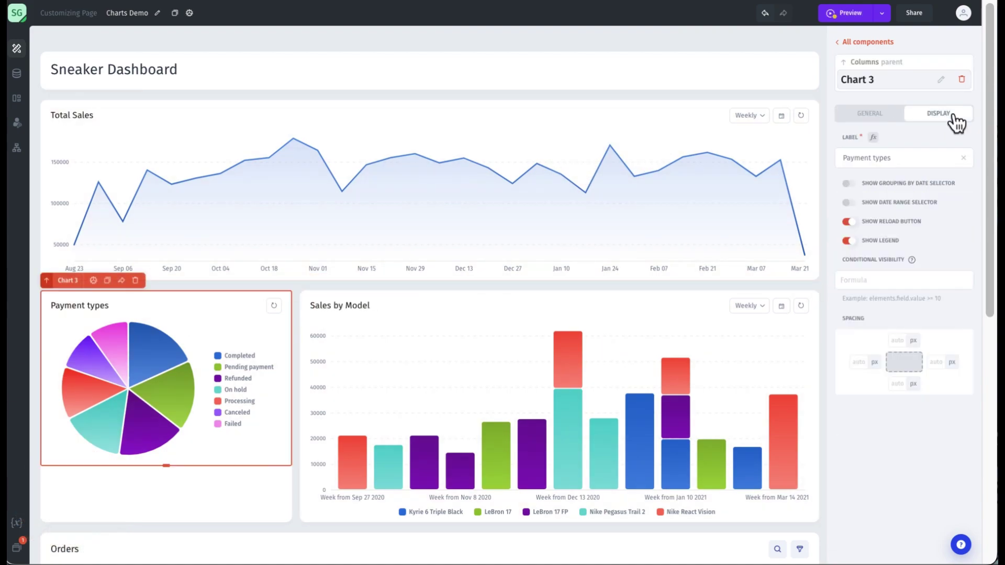
triple_click(865, 156)
text(Order Statuses)
key(Escape)
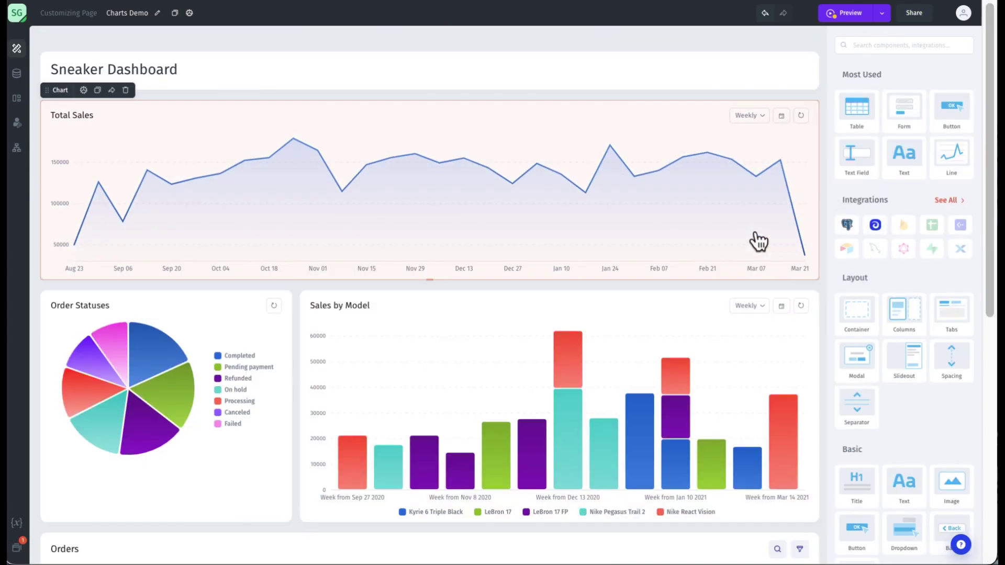
Publish the dashboard and open the published app
click(882, 12)
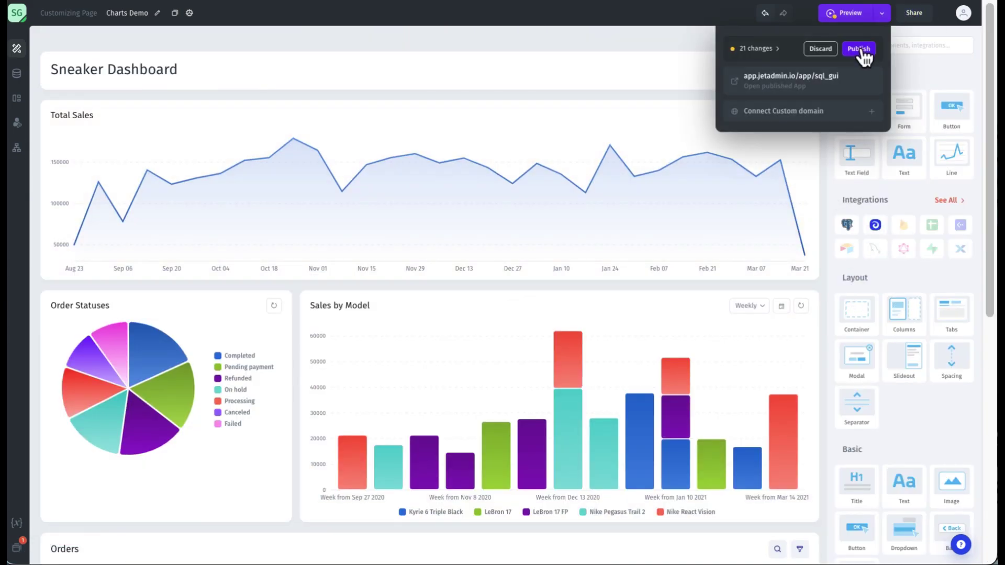
click(859, 45)
click(832, 80)
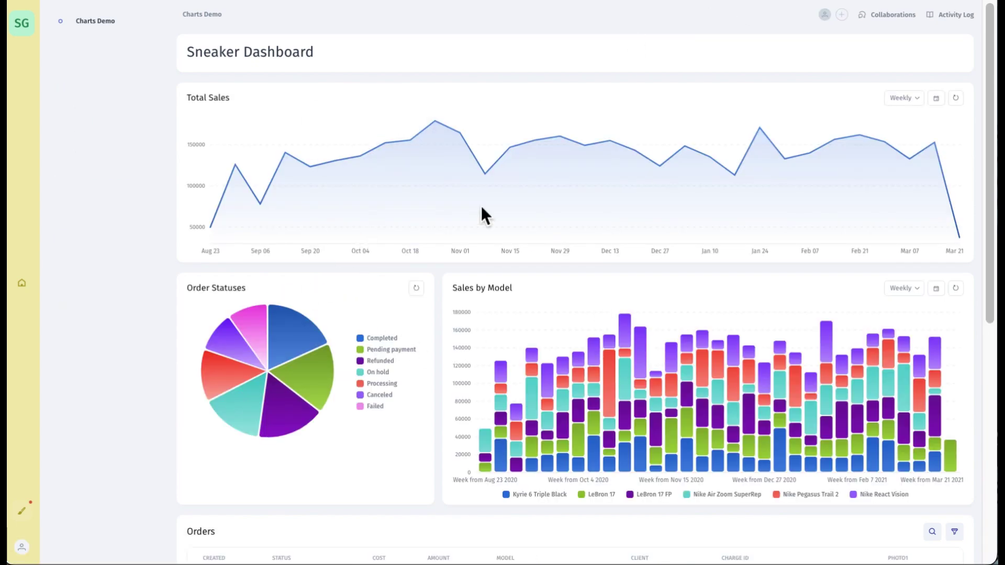
Set the Total Sales chart interval to Monthly
click(910, 98)
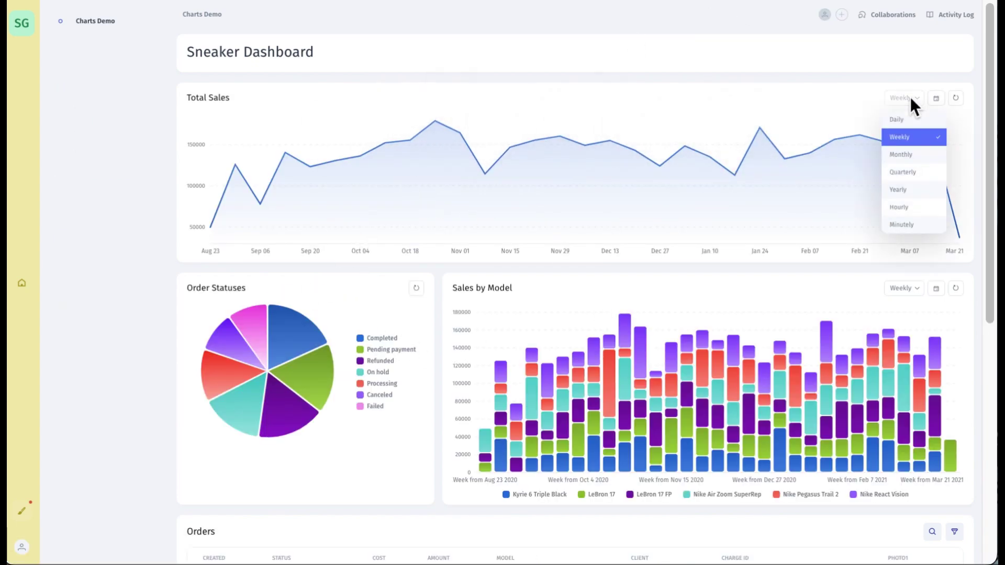
click(927, 156)
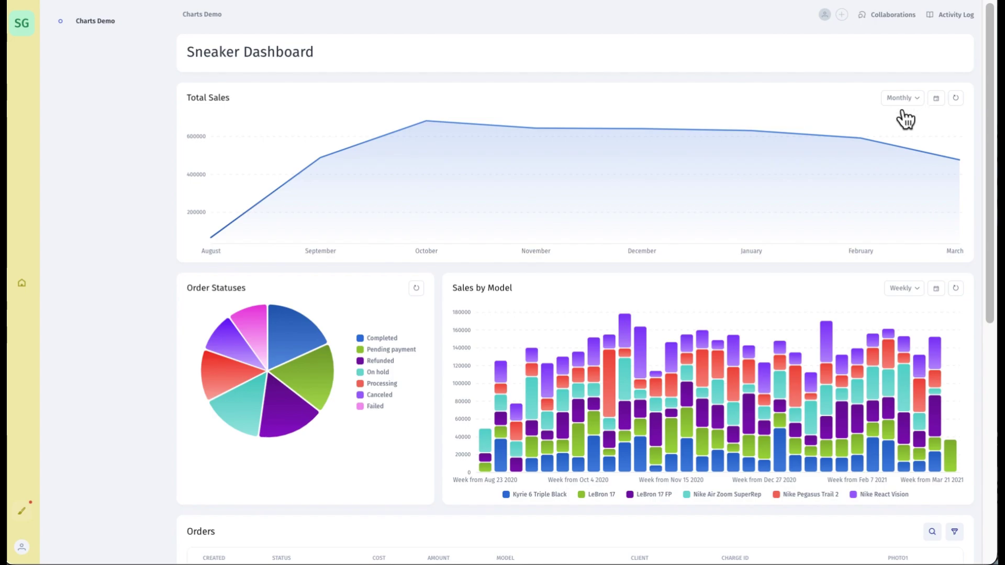
scroll(712, 289, down, 3)
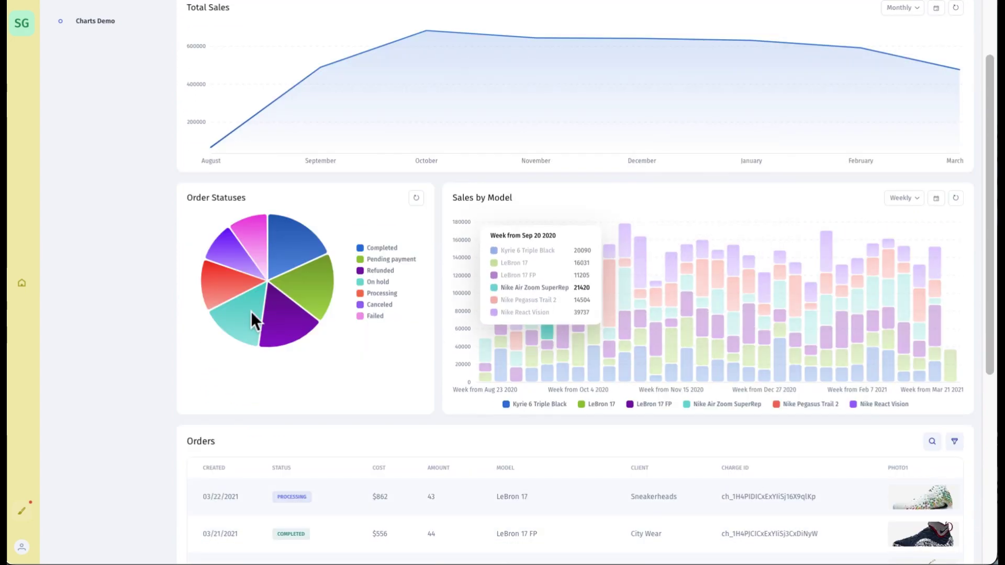
scroll(590, 314, down, 3)
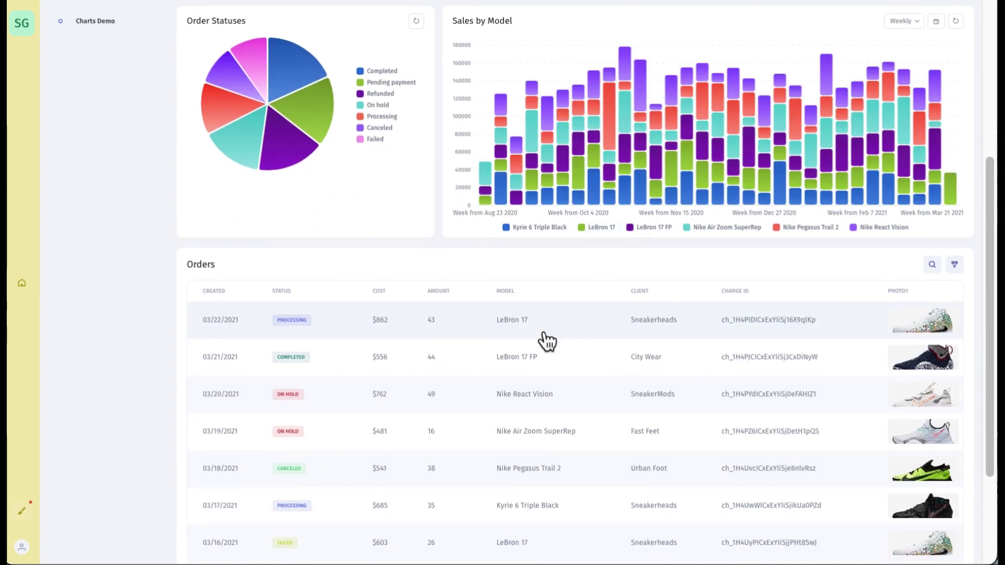
Filter Sales by Model by the LeBron 17 order's client, then the Nike React Vision order's client
click(547, 341)
scroll(713, 348, down, 5)
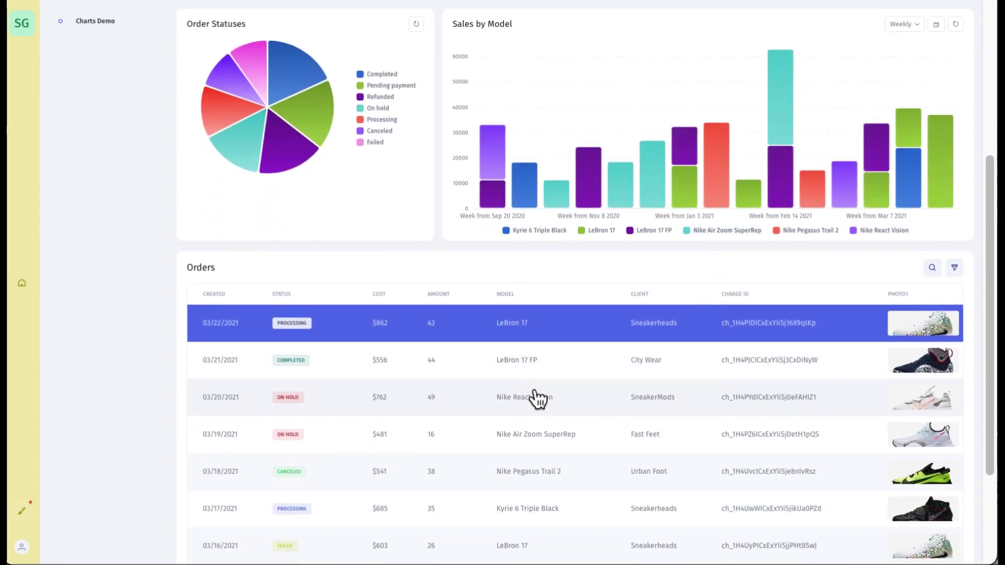
click(526, 409)
scroll(657, 162, up, 3)
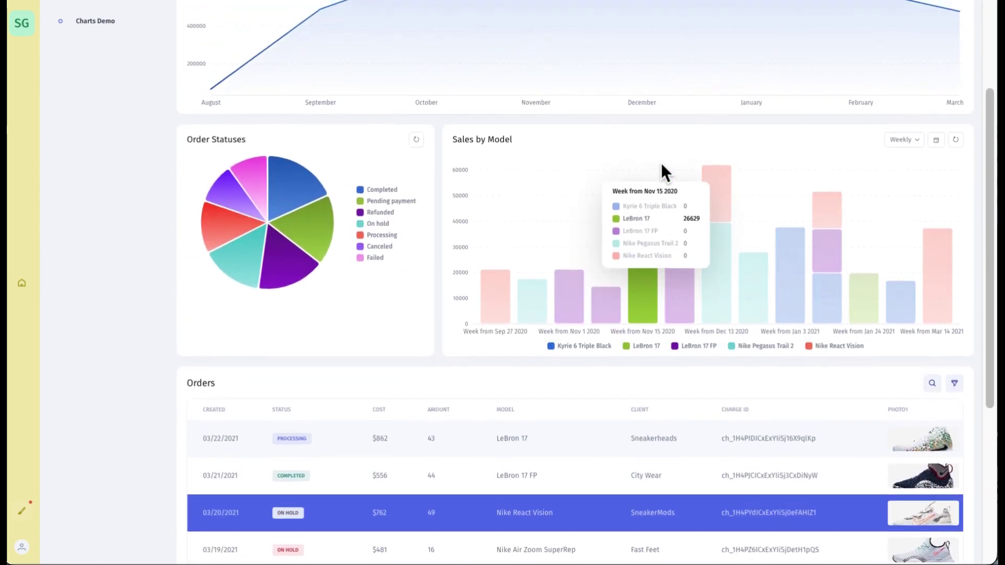
scroll(664, 202, up, 3)
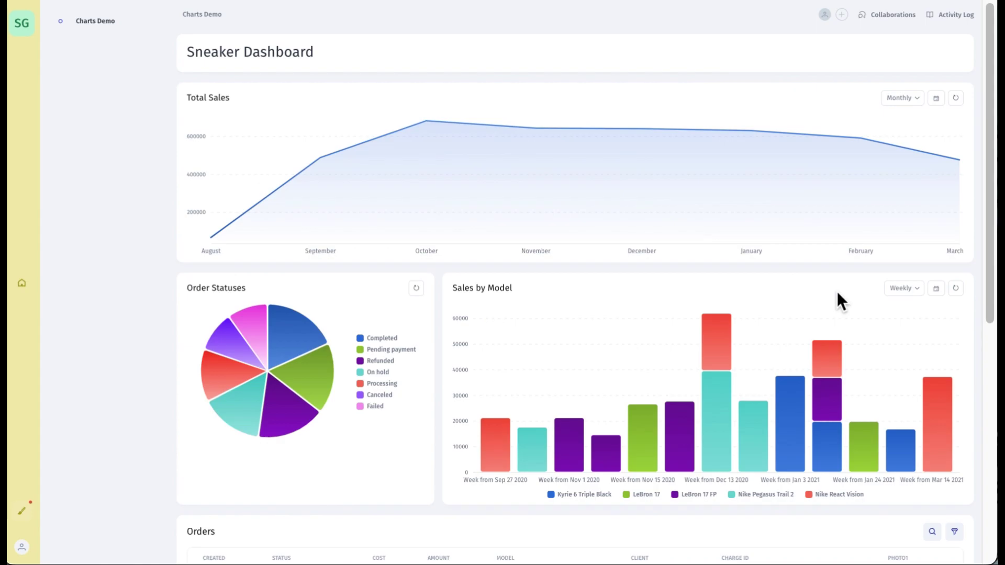